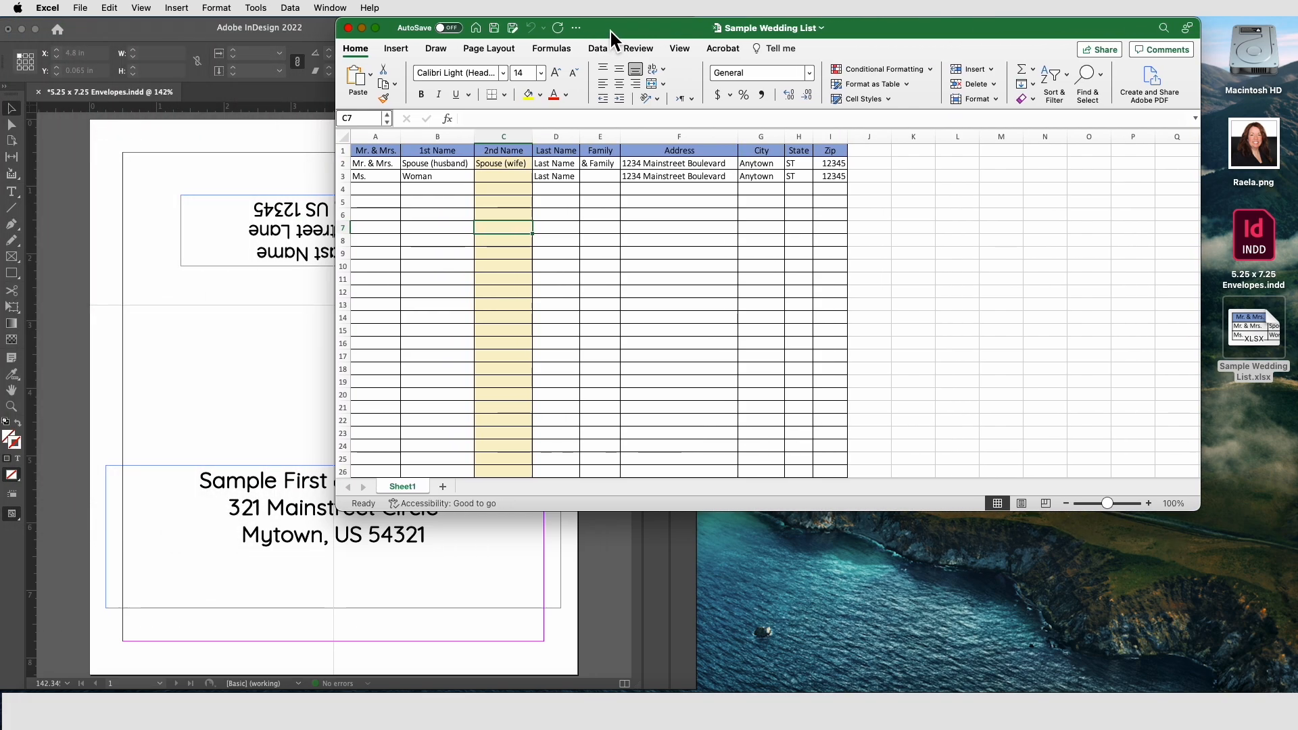
# Step: Enter NONE as the 2nd Name for the Ms. row of the guest list
pyautogui.moveTo(444, 230); pyautogui.dragTo(704, 237)
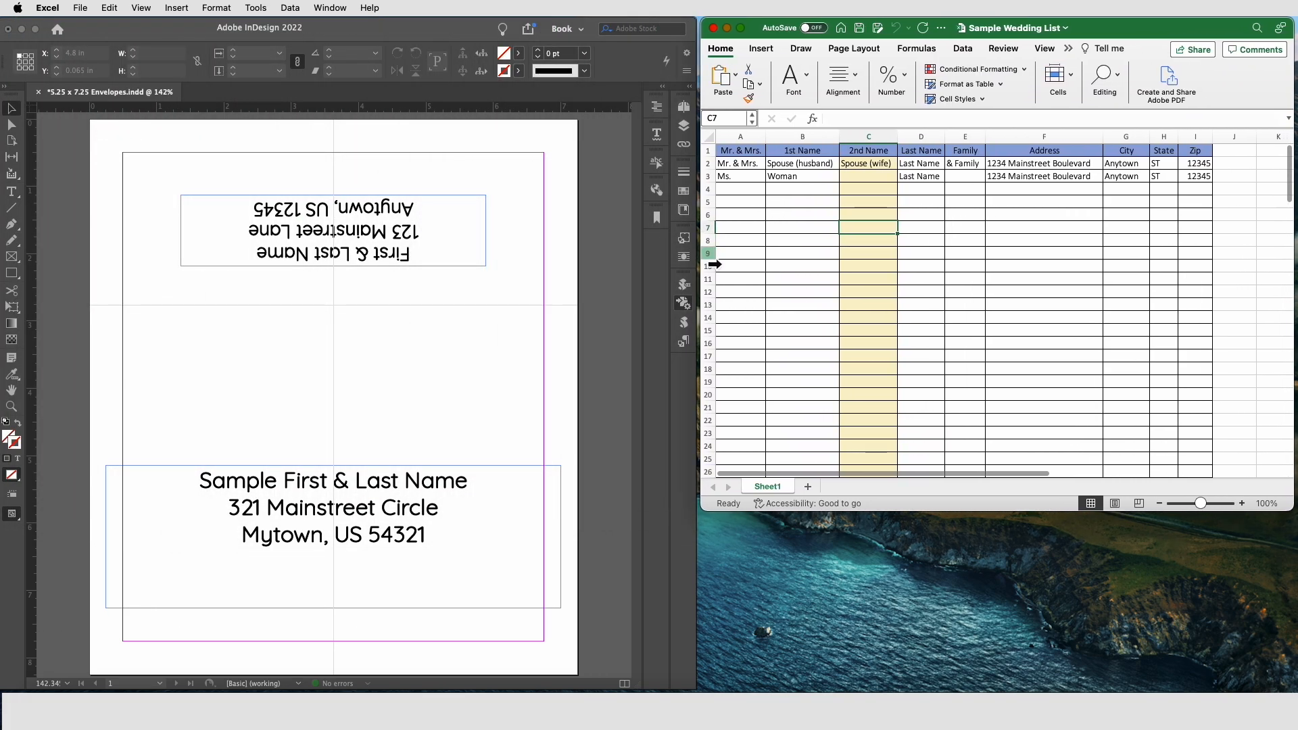
pyautogui.moveTo(909, 513); pyautogui.dragTo(938, 693)
pyautogui.click(873, 177)
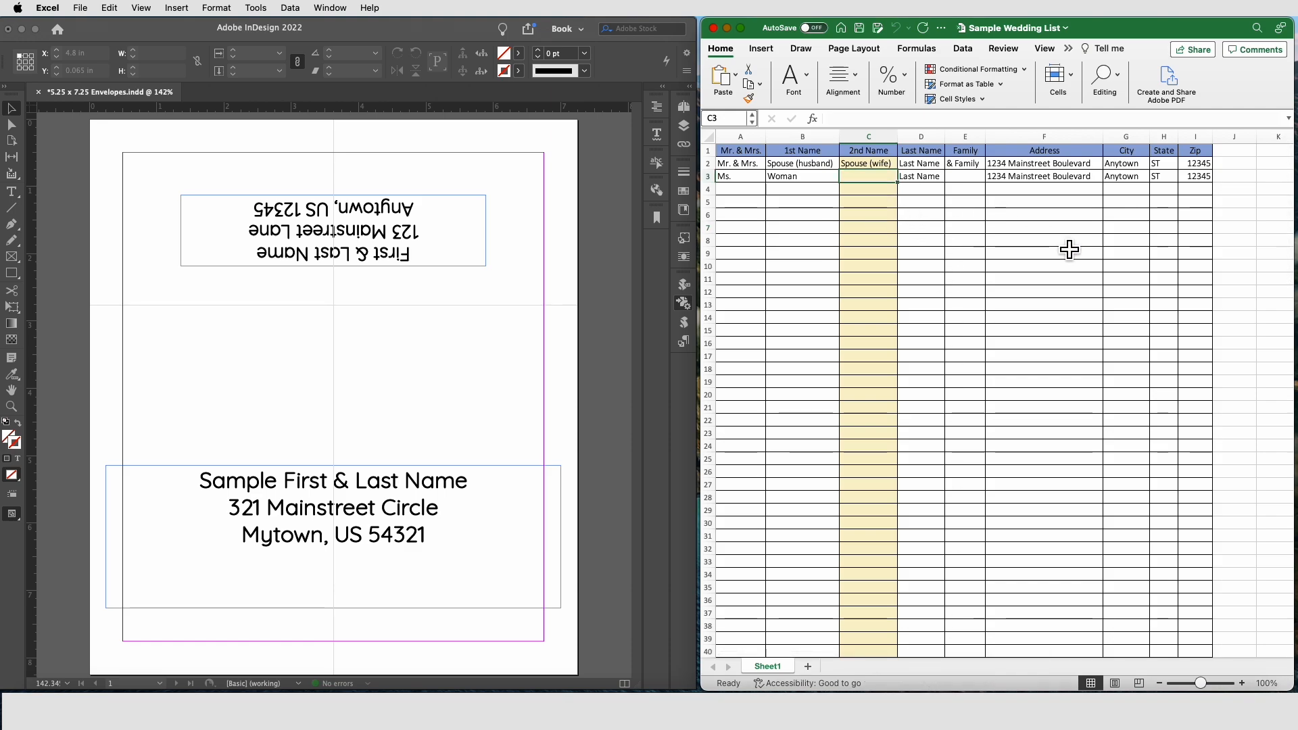
pyautogui.write('NONE')
pyautogui.press('Return')
# Step: Add a new guest row with title Mr. & Mrs., both first names, the last name, and & under Family
pyautogui.press('Home')
pyautogui.write('Mr. & Mrs.')
pyautogui.press('Tab')
pyautogui.write('Joe')
pyautogui.press('Tab')
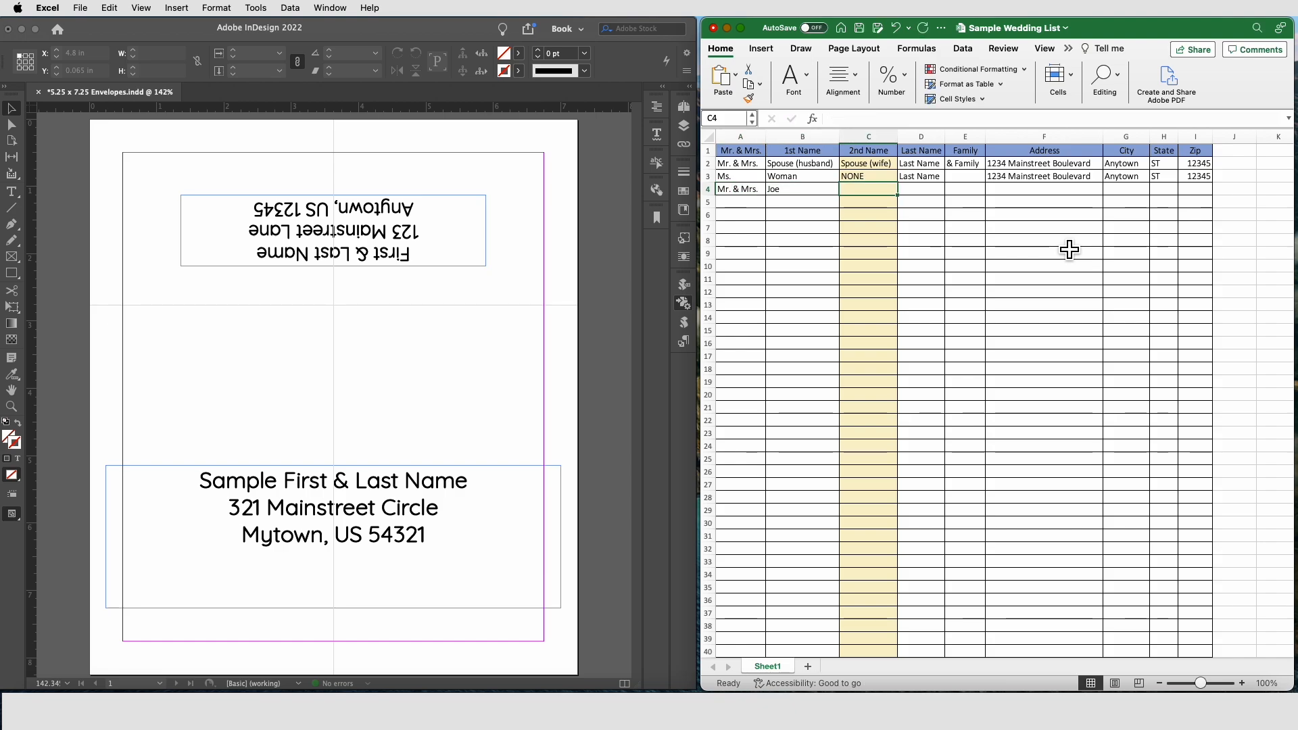
pyautogui.write('Lilly')
pyautogui.press('Tab')
pyautogui.write('Smith')
pyautogui.press('Tab')
pyautogui.write('&')
pyautogui.press('Tab')
# Step: Complete the new row with the guests' street address, city, state and zip code
pyautogui.write('321')
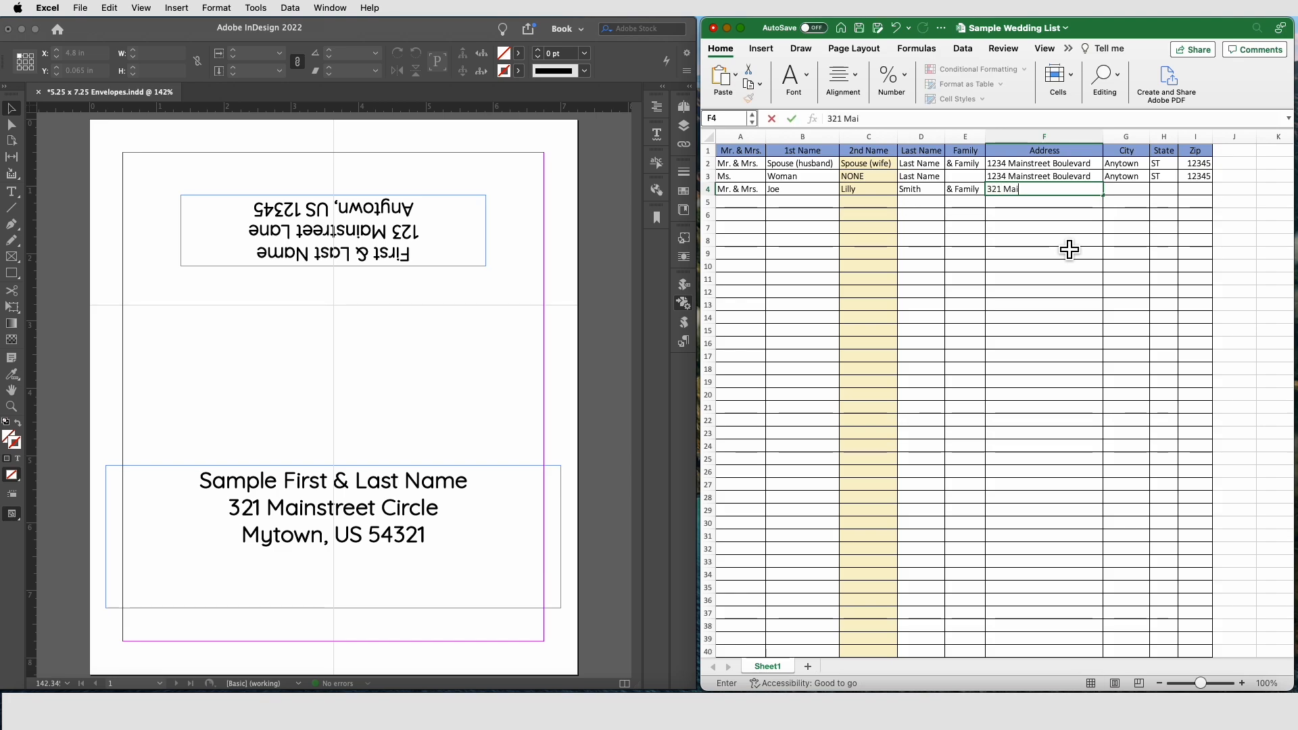
pyautogui.write(' Mainstreet Circle')
pyautogui.press('Tab')
pyautogui.write('Mytown')
pyautogui.press('Tab')
pyautogui.write('US')
pyautogui.press('Tab')
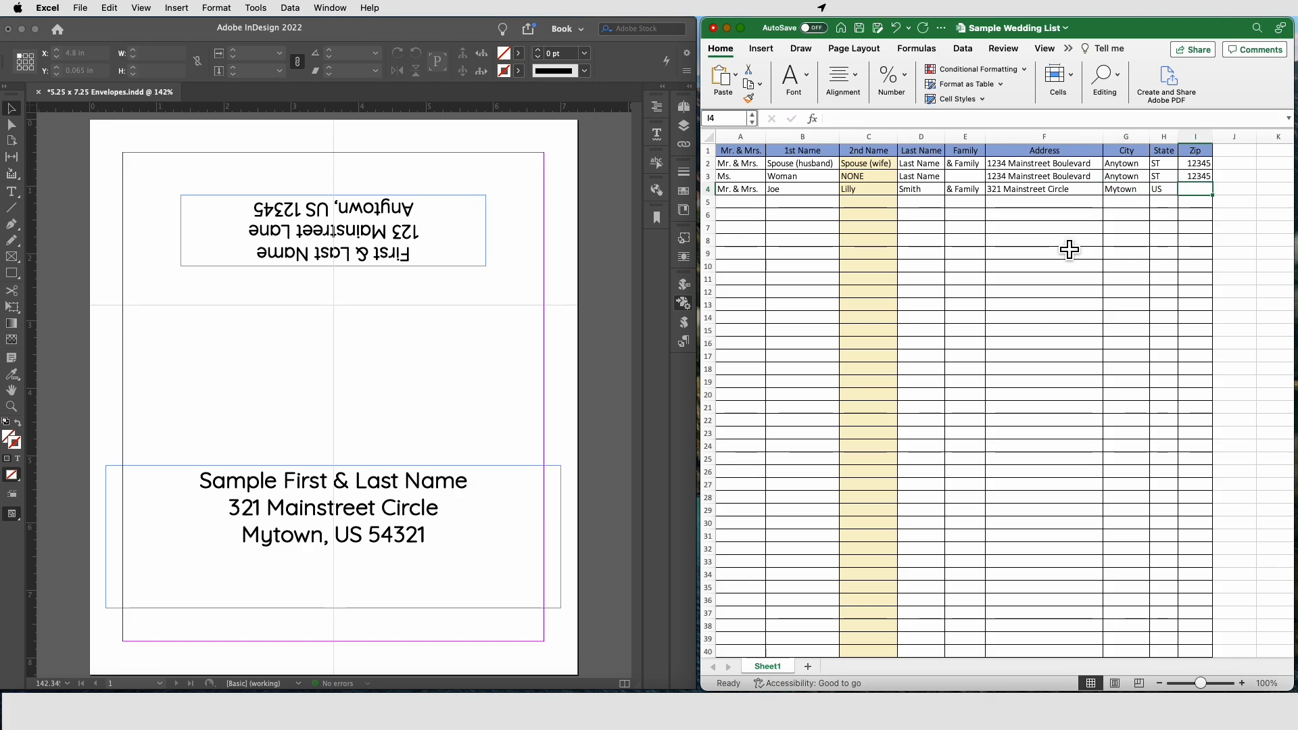
pyautogui.write('54321')
pyautogui.click(872, 266)
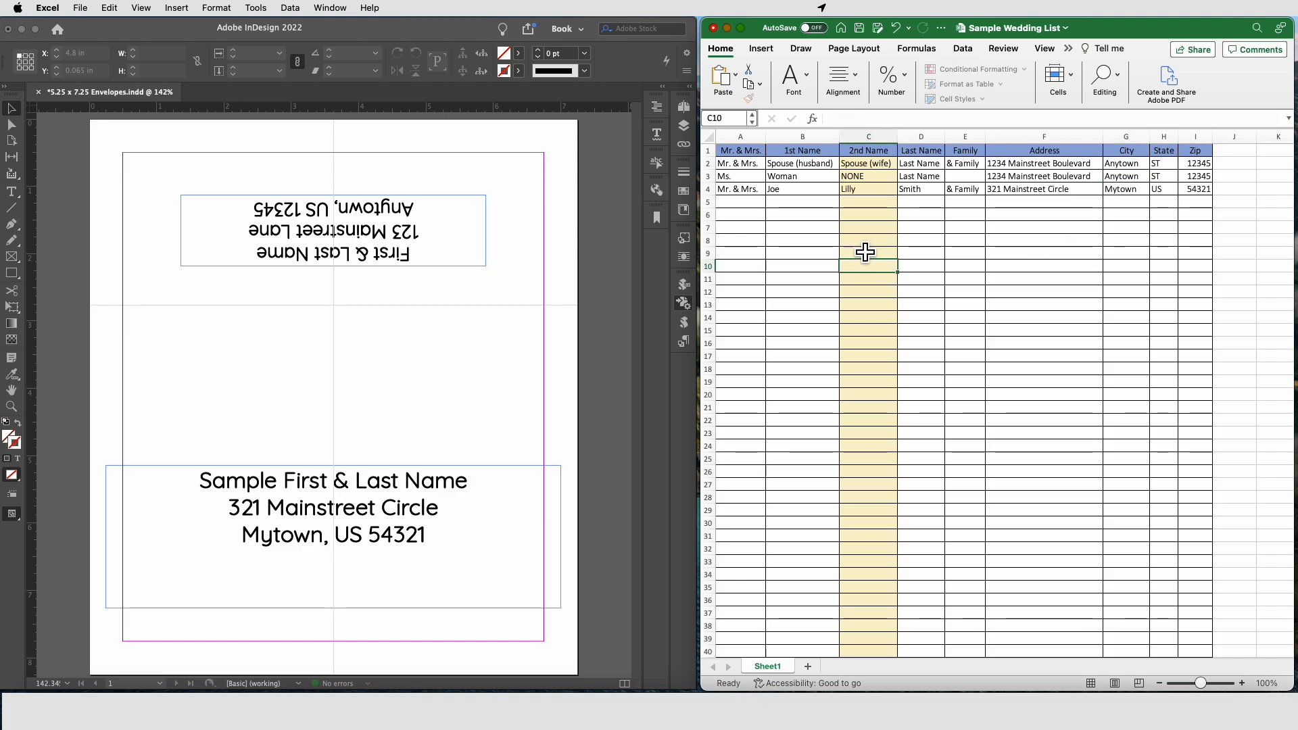
# Step: Save the workbook as Sample Wedding List 1.xlsx on the Desktop
pyautogui.click(80, 8)
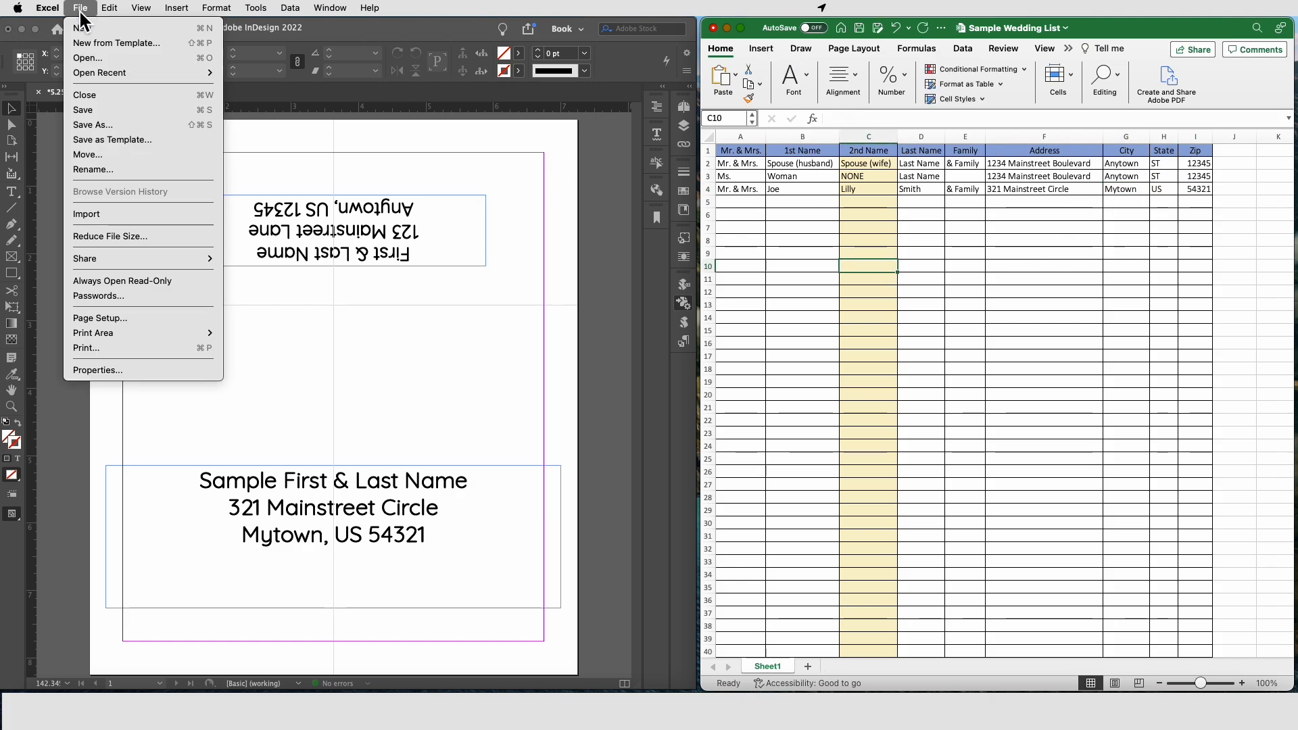
pyautogui.click(87, 123)
pyautogui.press('Right')
pyautogui.write('1')
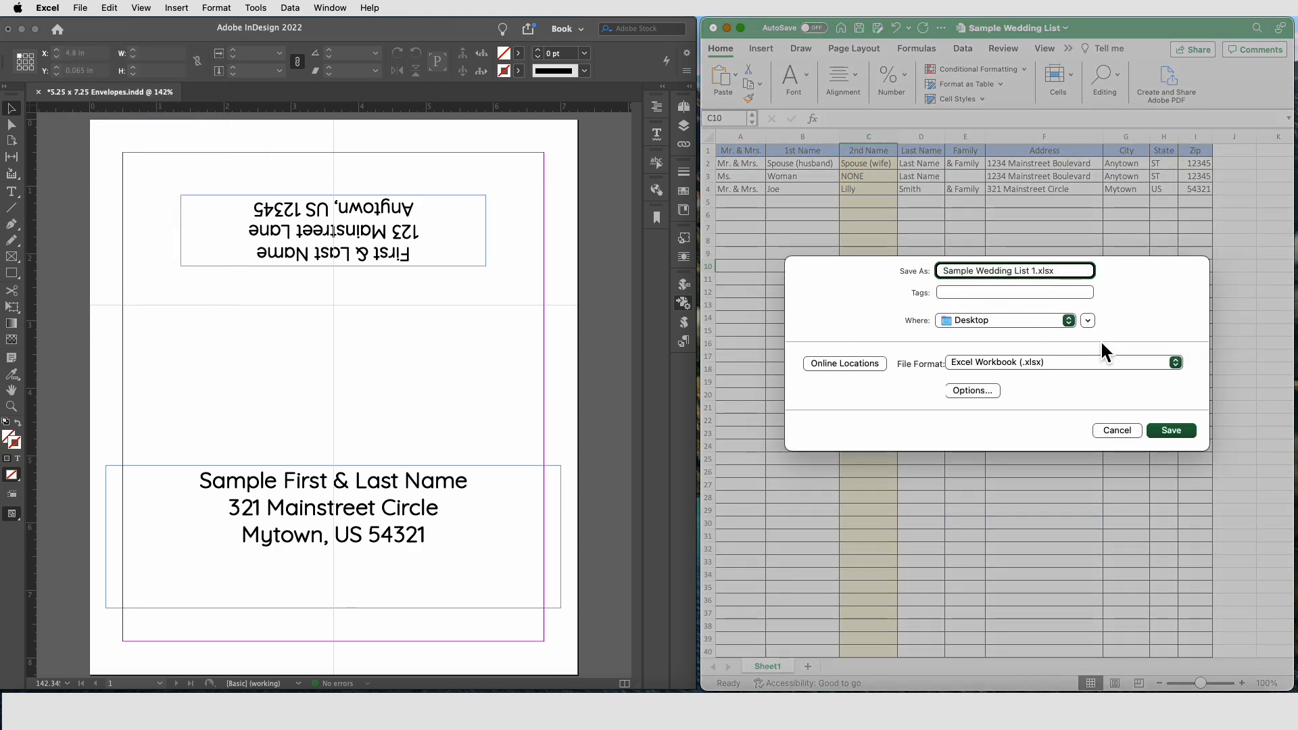
pyautogui.click(1188, 433)
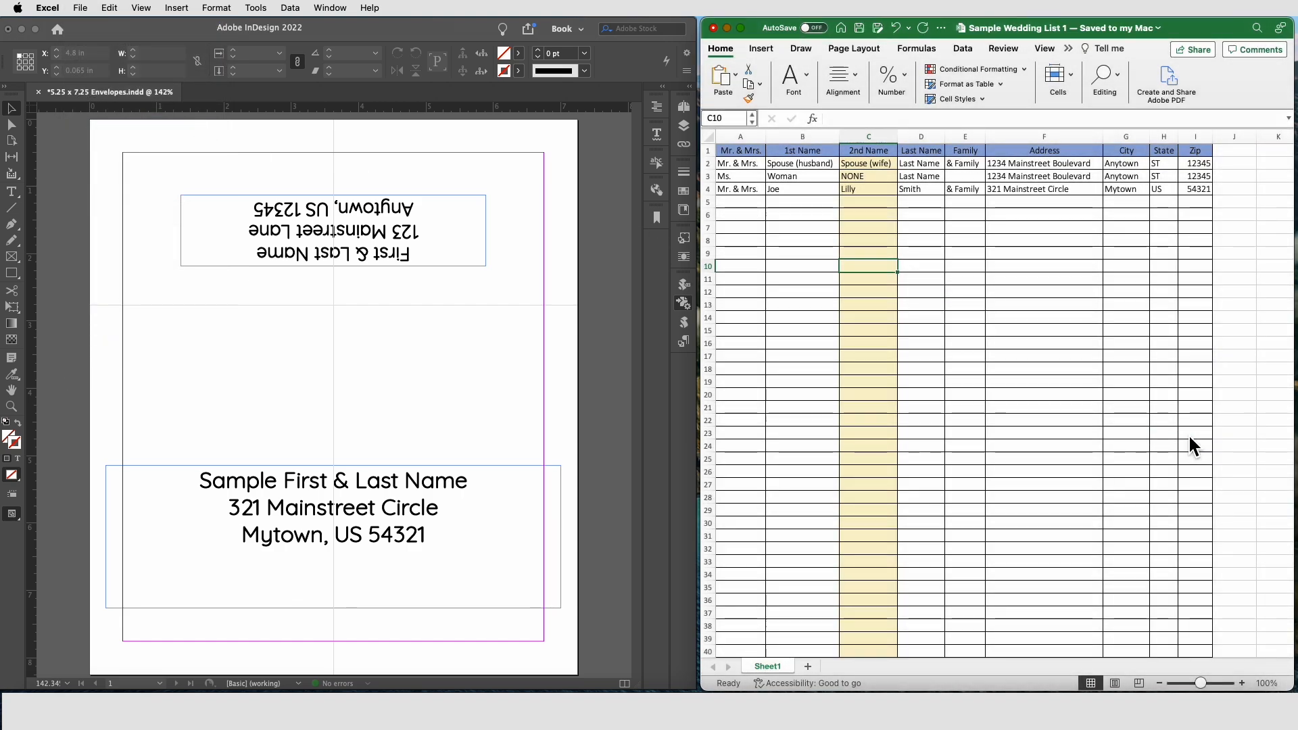
# Step: Open the Data Merge panel and try selecting the spreadsheet as the data source
pyautogui.click(82, 10)
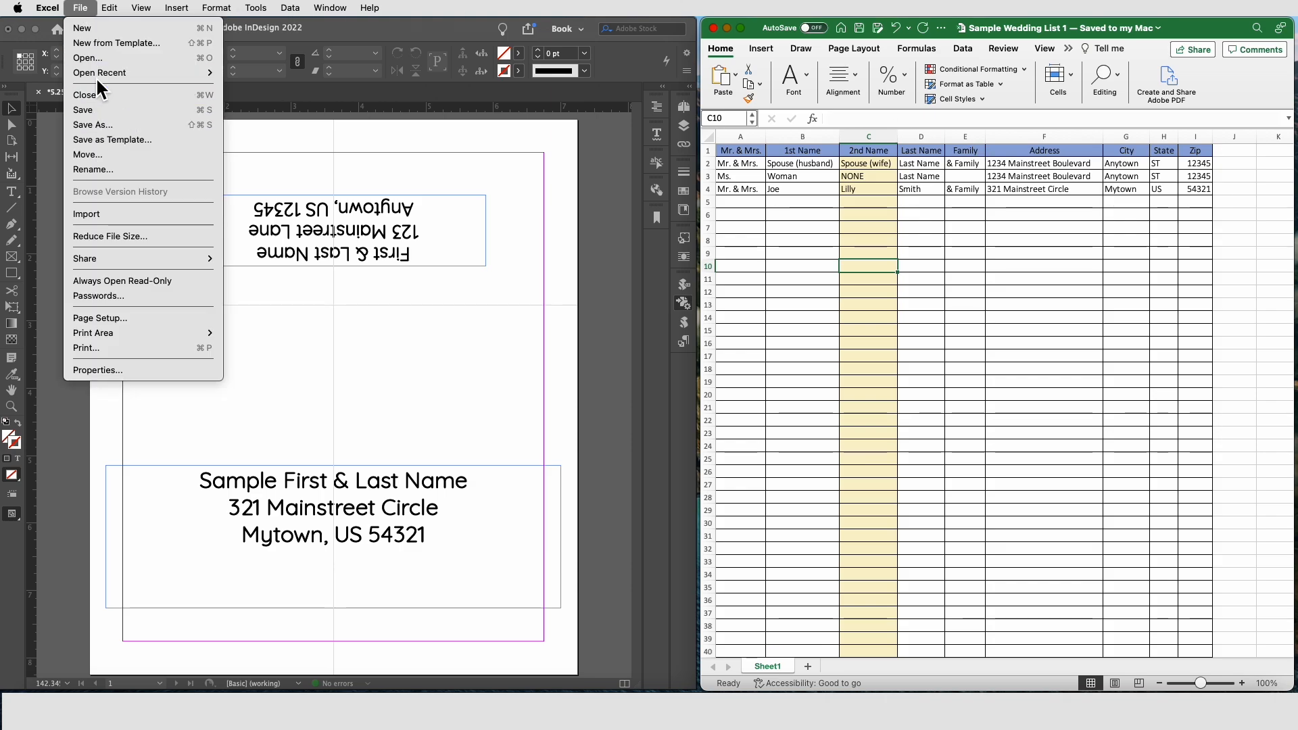
pyautogui.click(626, 330)
pyautogui.click(683, 303)
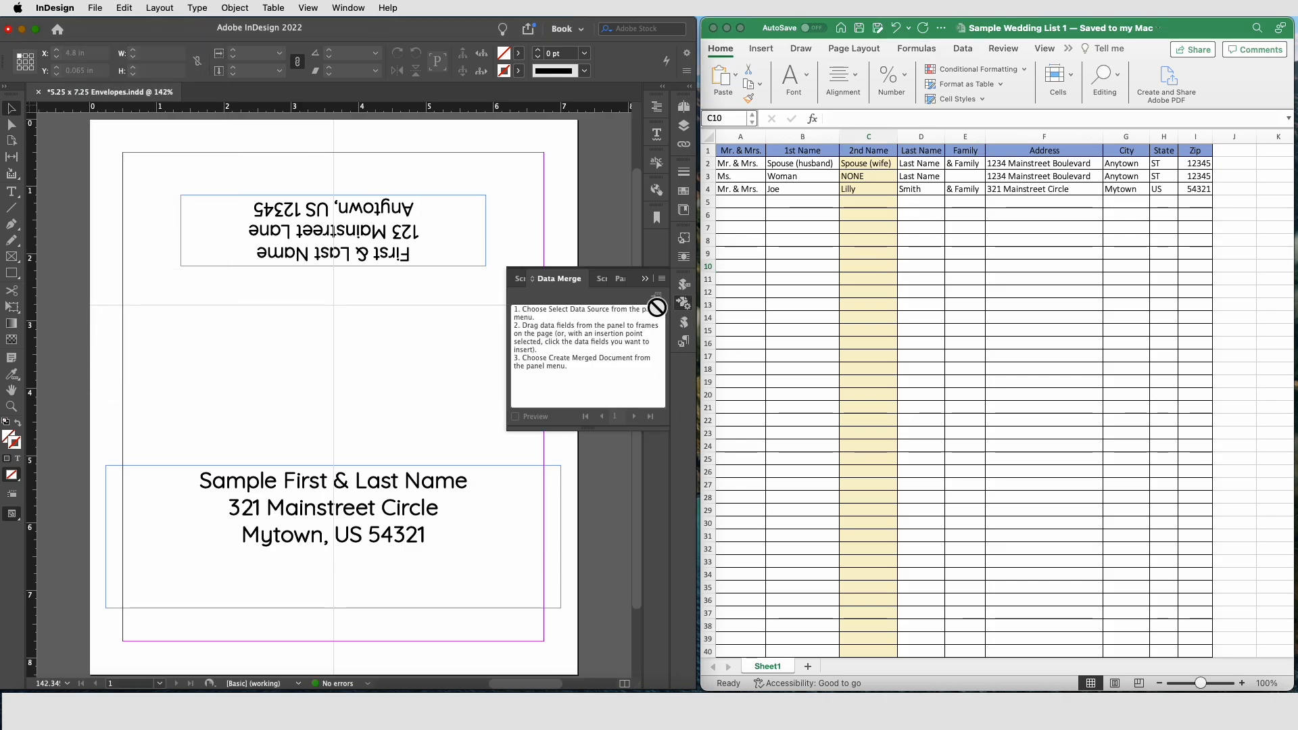
pyautogui.click(662, 278)
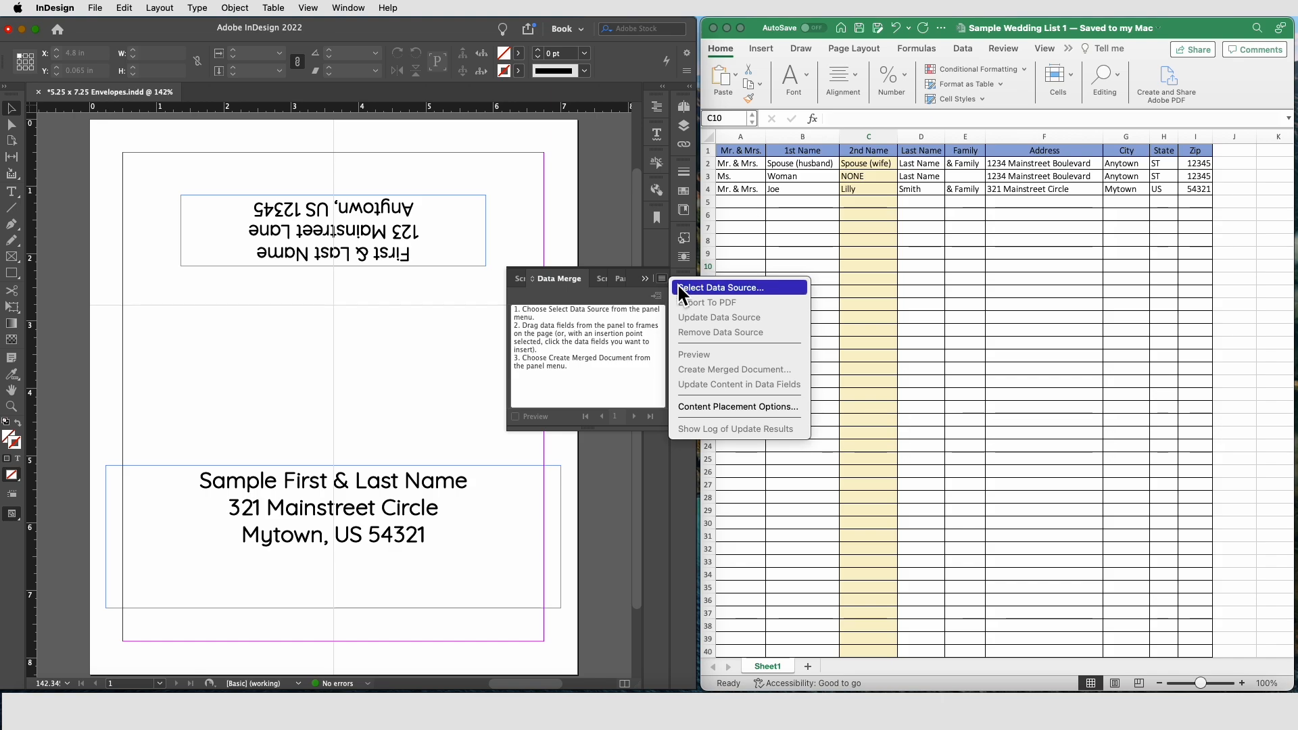
pyautogui.click(686, 296)
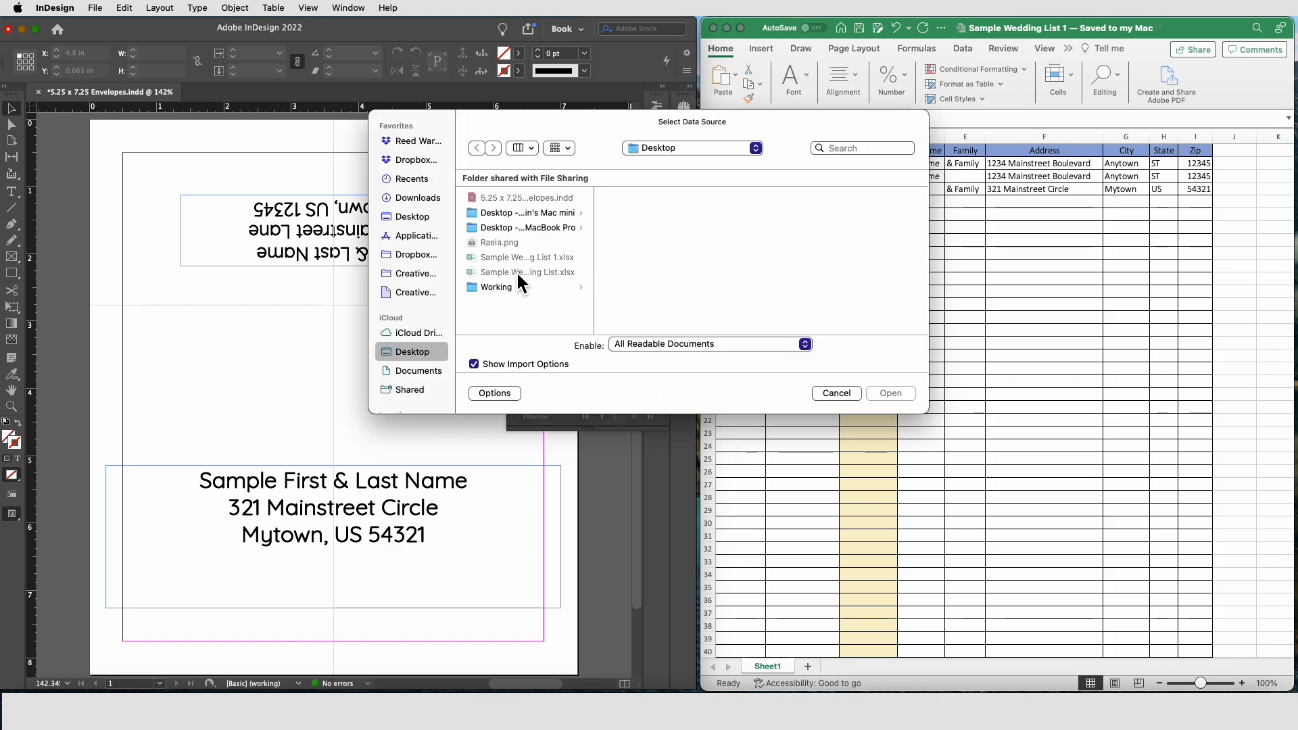
pyautogui.click(837, 393)
# Step: Save the workbook as Sample Wedding List 1 in Comma Separated Values (.csv) format, replacing the existing file
pyautogui.click(879, 311)
pyautogui.click(82, 10)
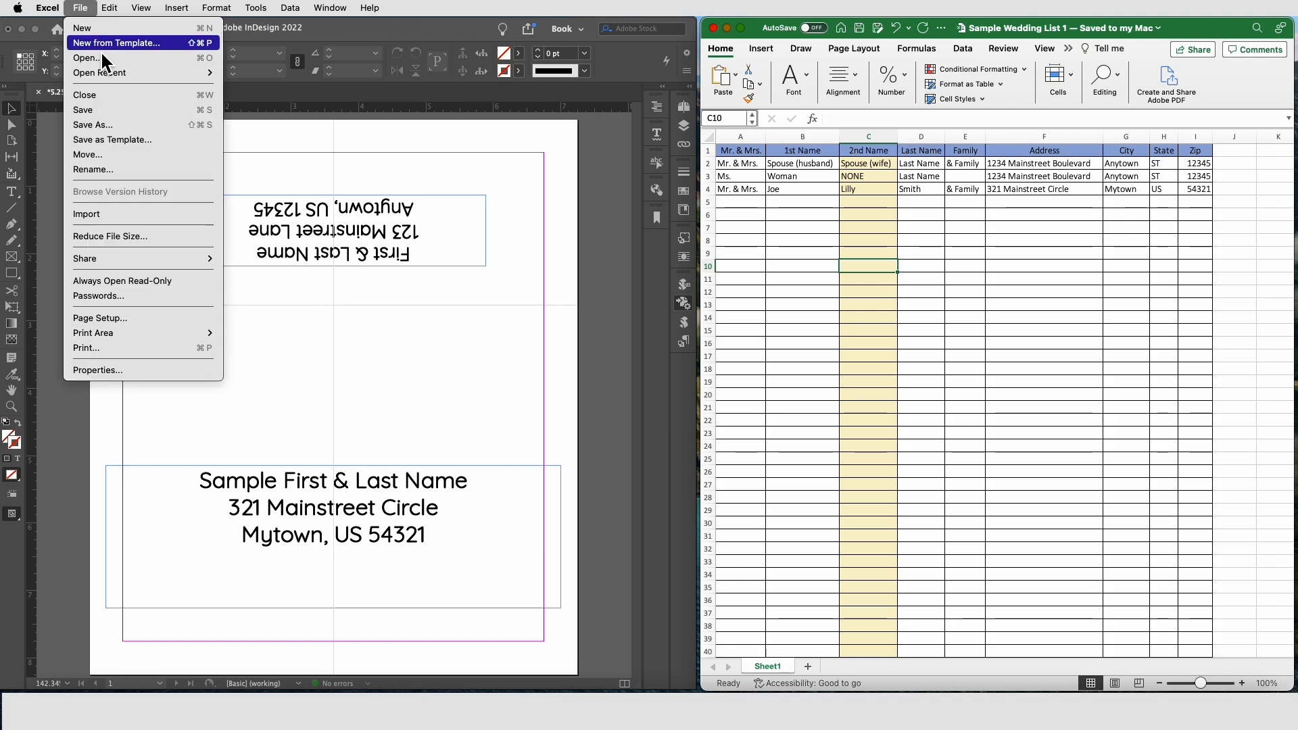
pyautogui.click(93, 125)
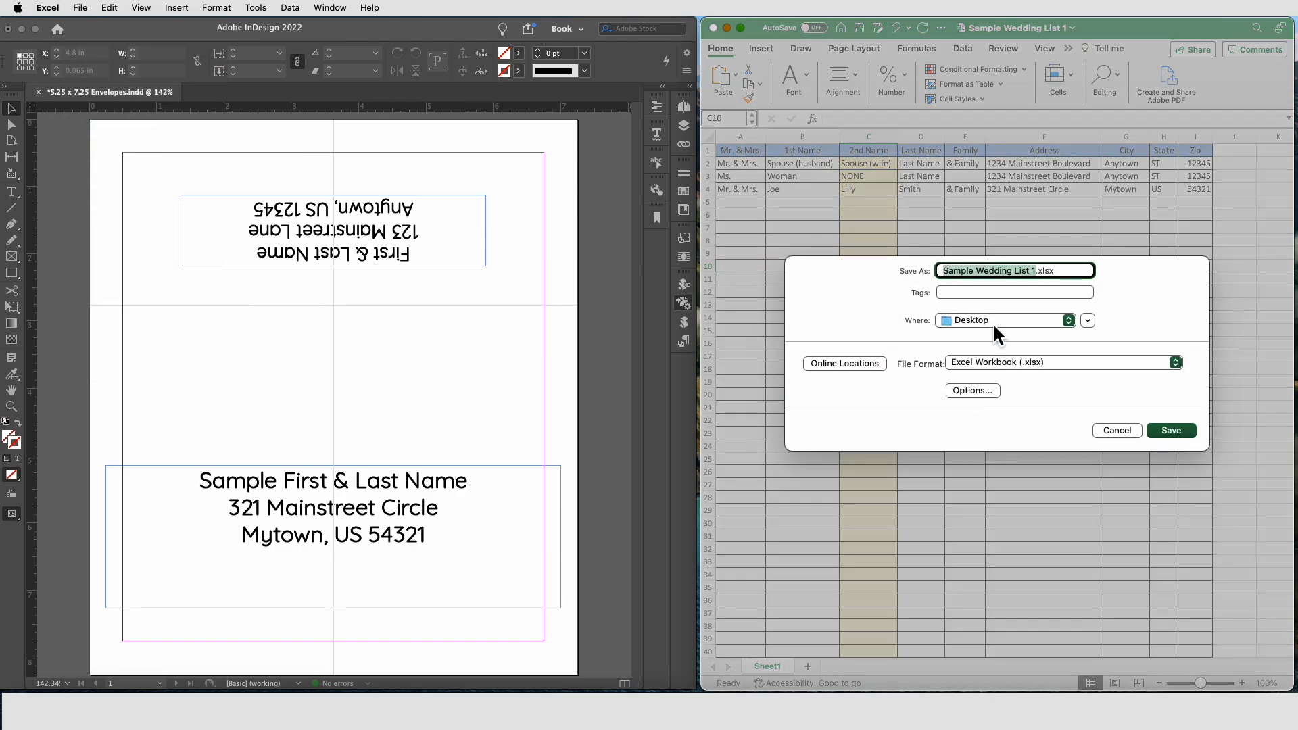
pyautogui.click(996, 362)
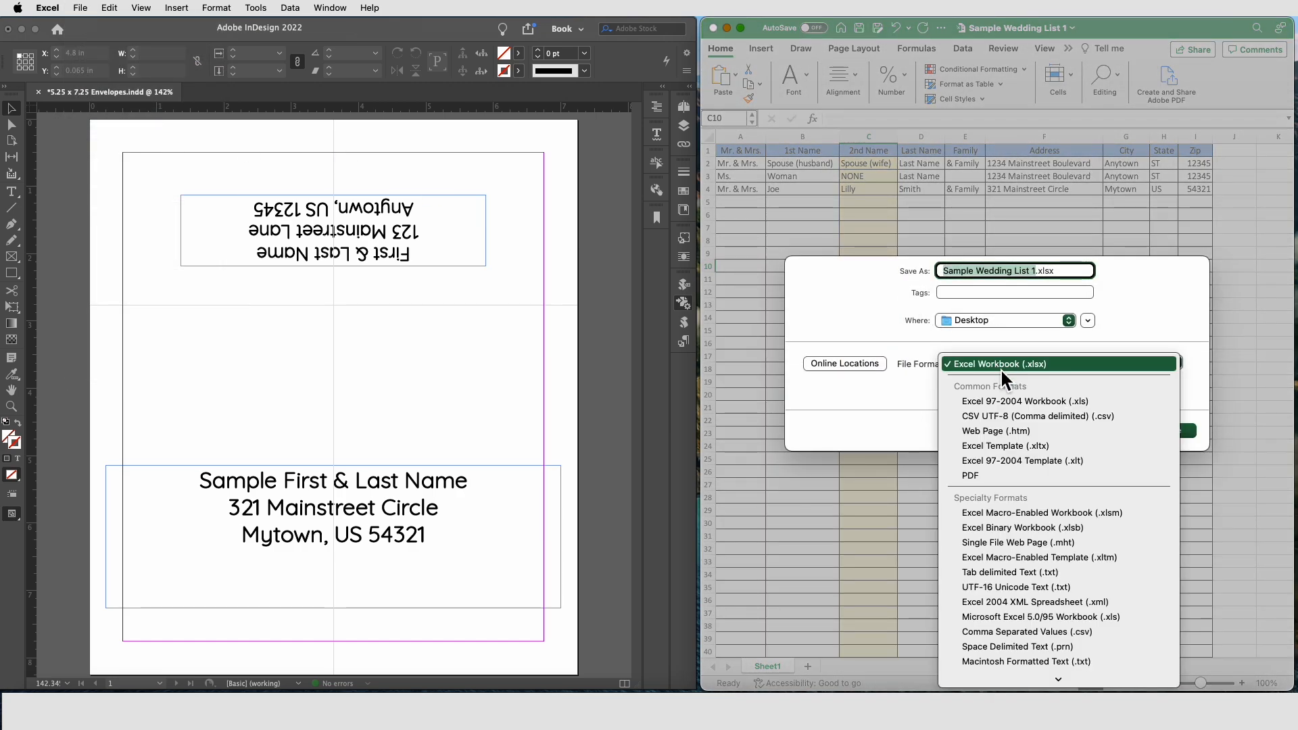
pyautogui.click(1082, 632)
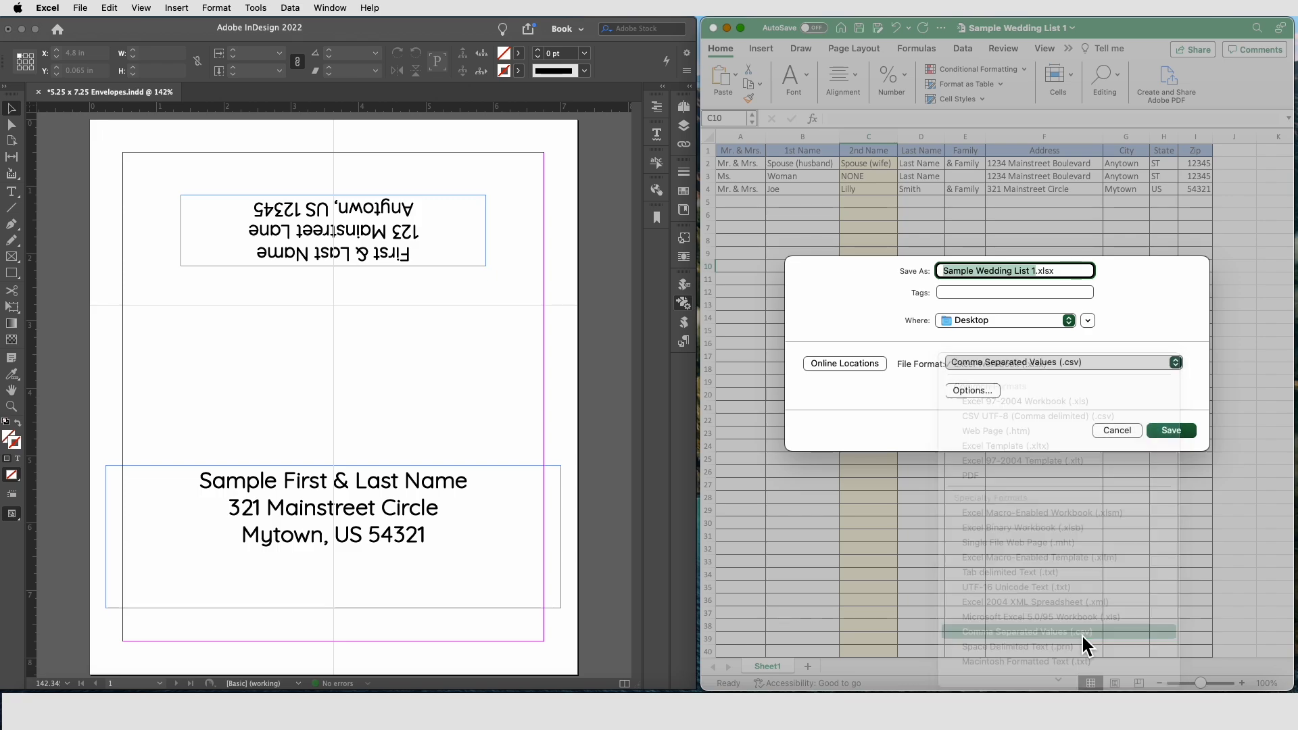
pyautogui.click(1172, 431)
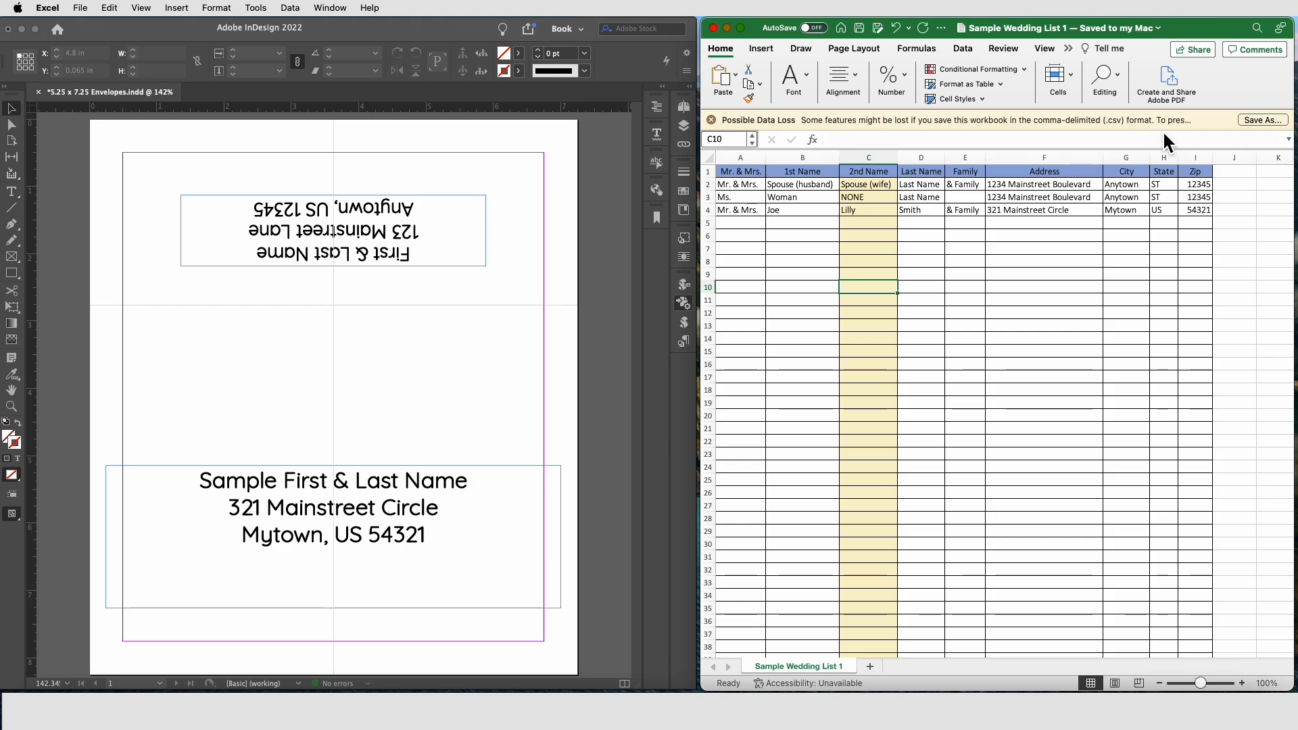
pyautogui.click(1253, 119)
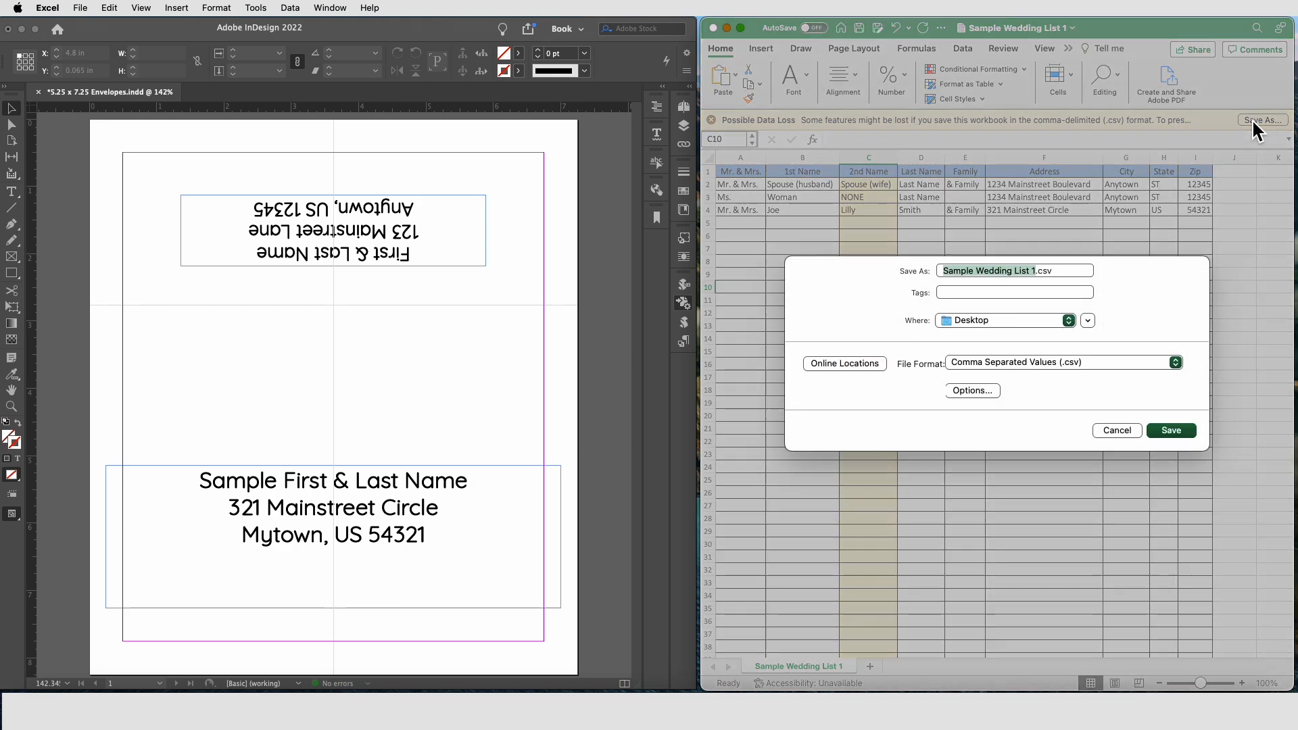
pyautogui.click(990, 391)
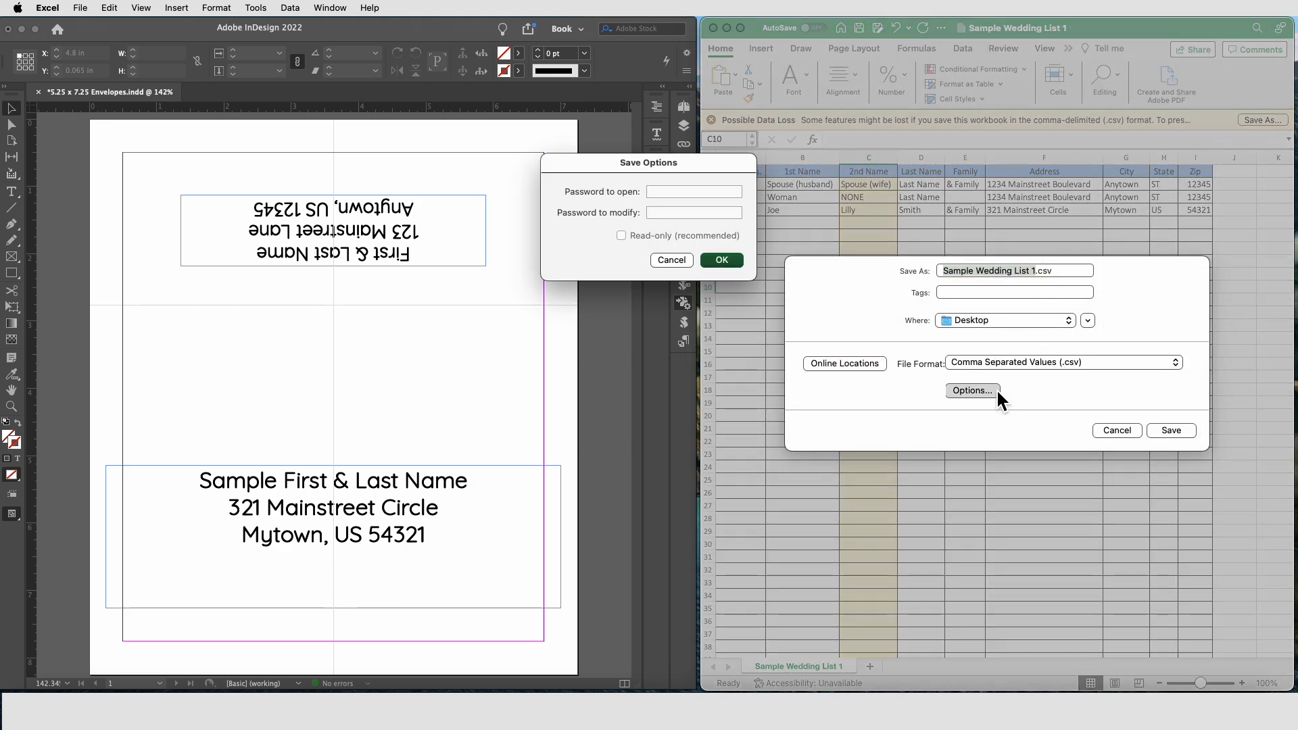
pyautogui.click(672, 259)
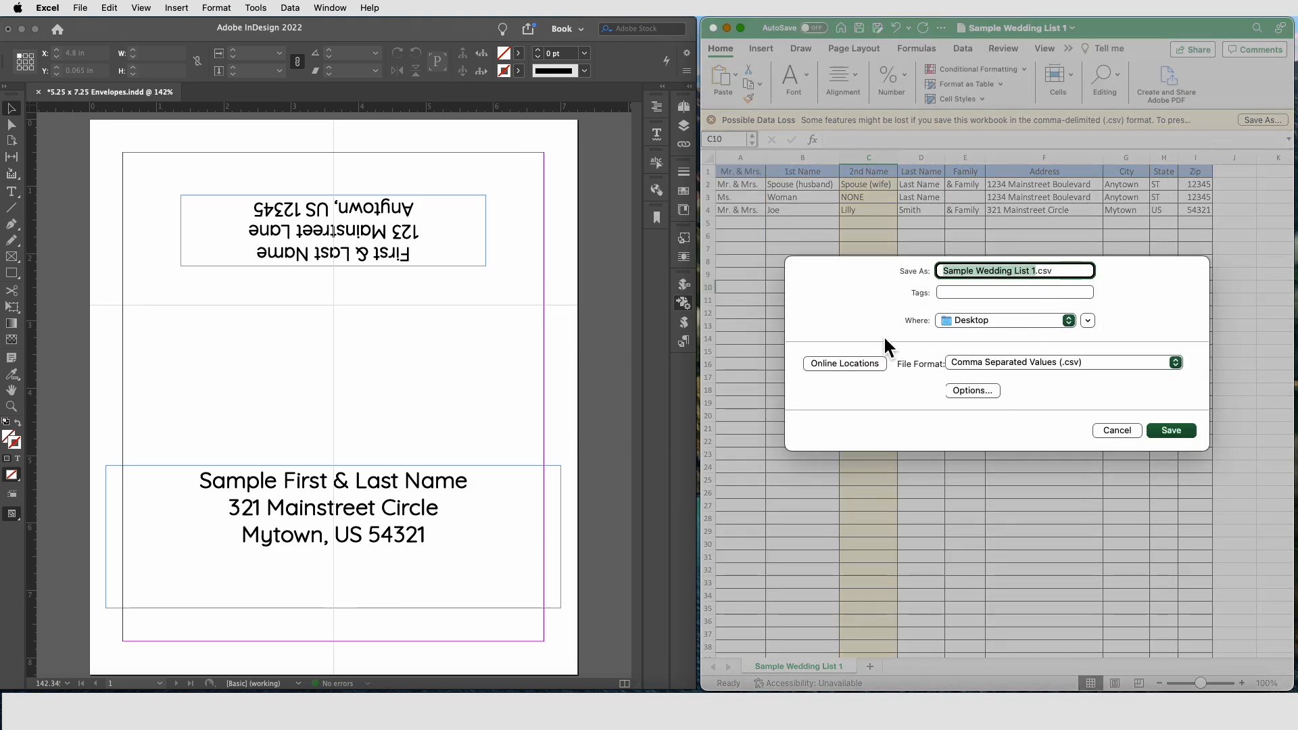
pyautogui.click(1170, 430)
pyautogui.click(1029, 422)
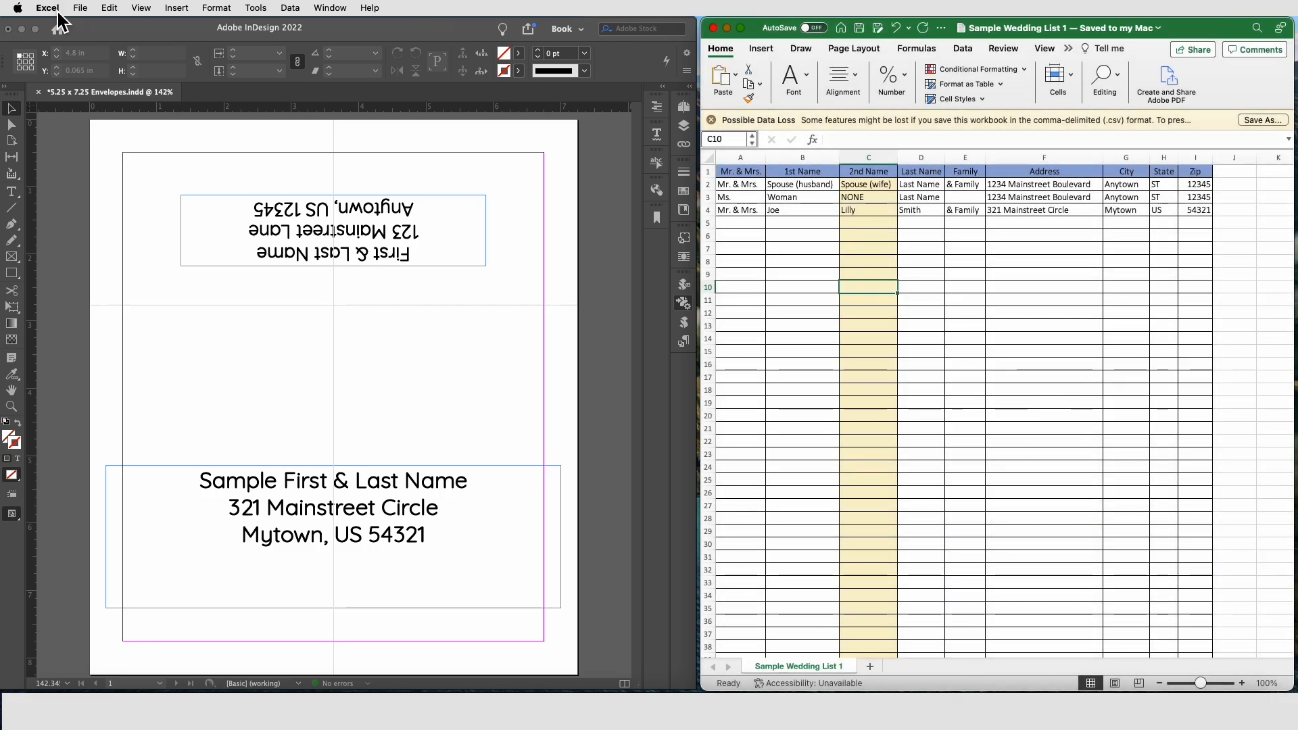
# Step: Select Sample Wedding List 1.csv as the data merge source with Comma delimiter import options
pyautogui.click(583, 452)
pyautogui.click(662, 279)
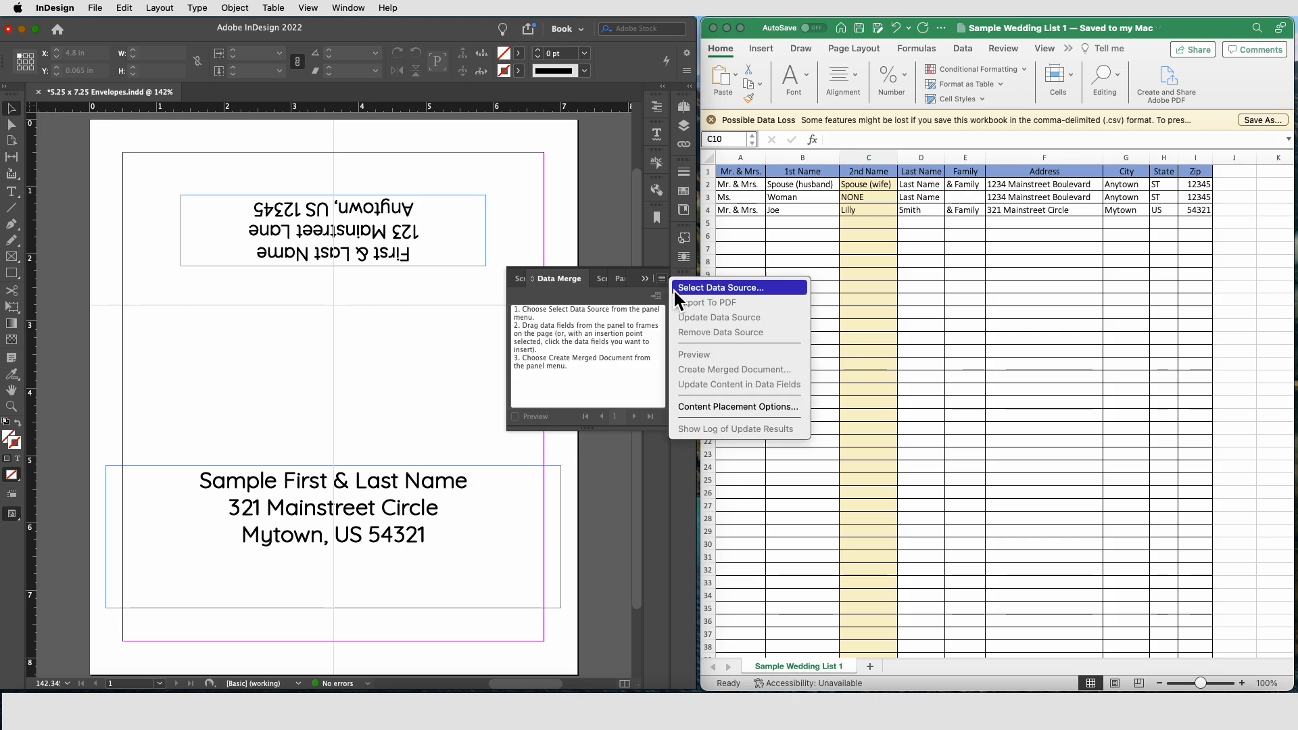
pyautogui.click(699, 286)
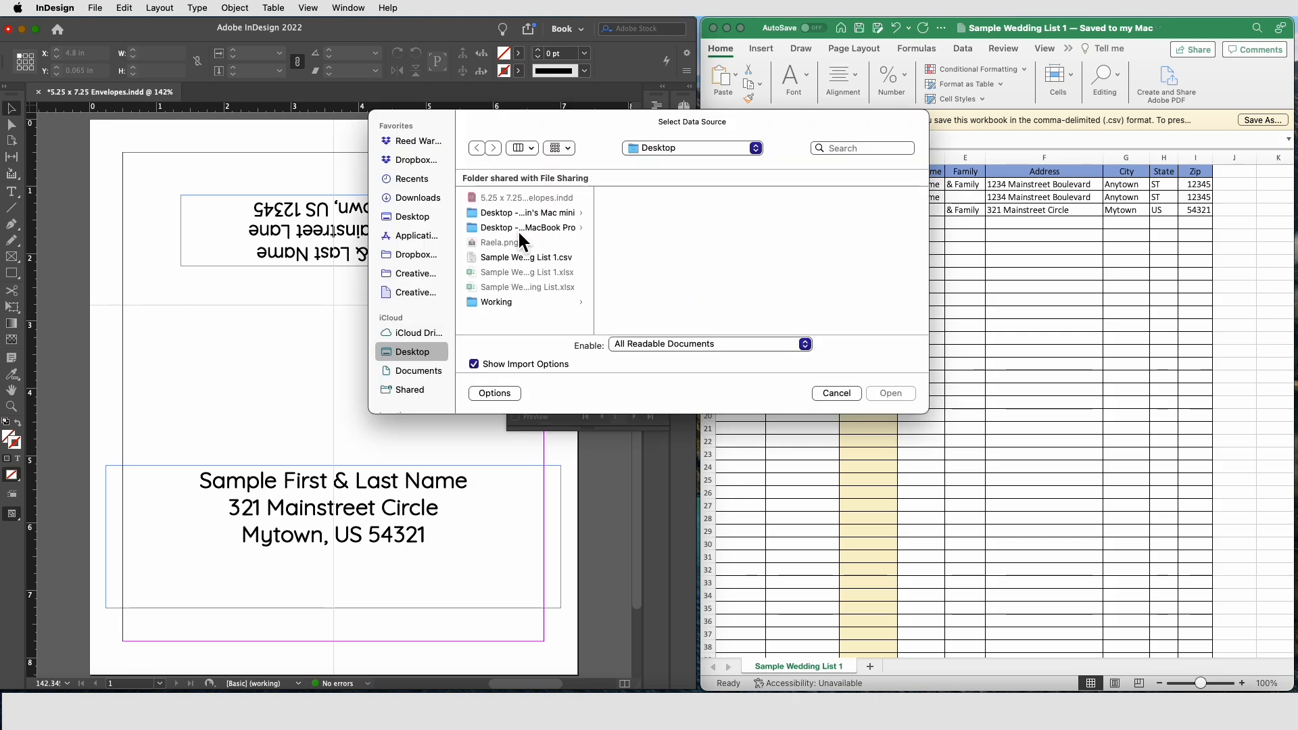
pyautogui.moveTo(594, 269); pyautogui.dragTo(651, 269)
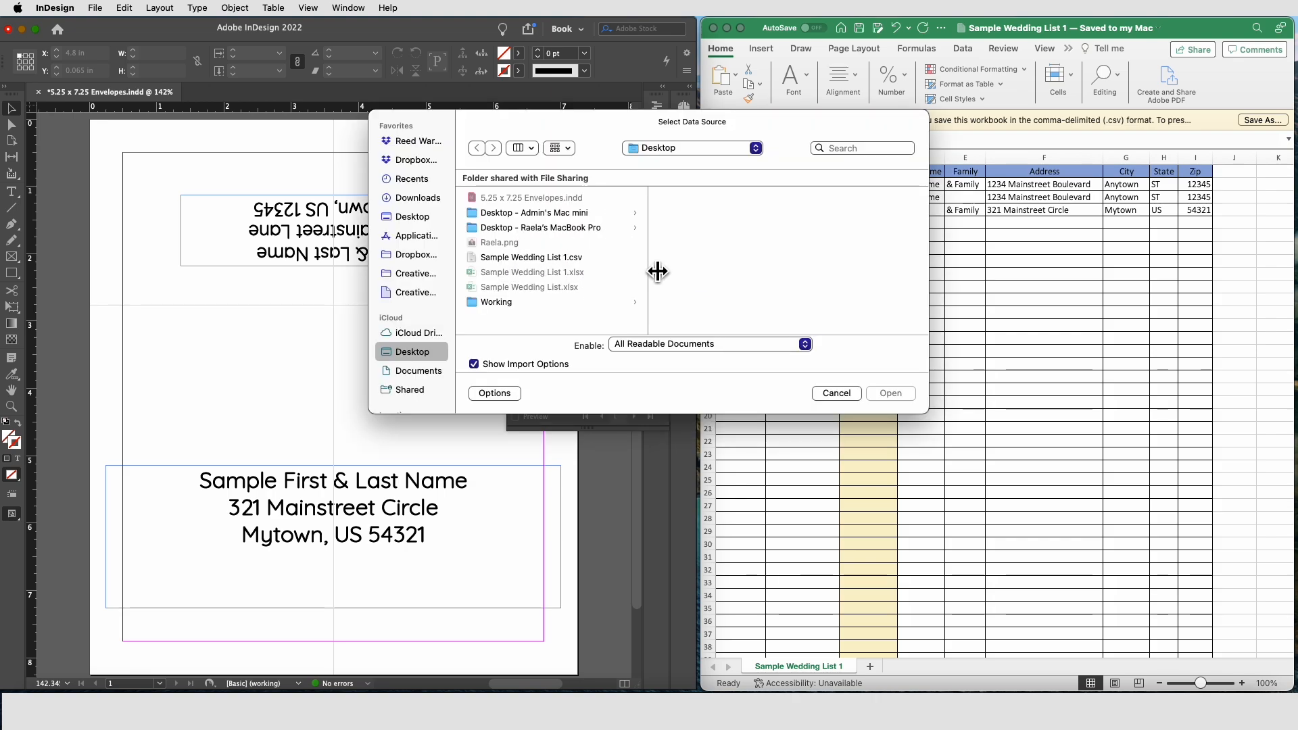
pyautogui.click(578, 261)
pyautogui.press('Return')
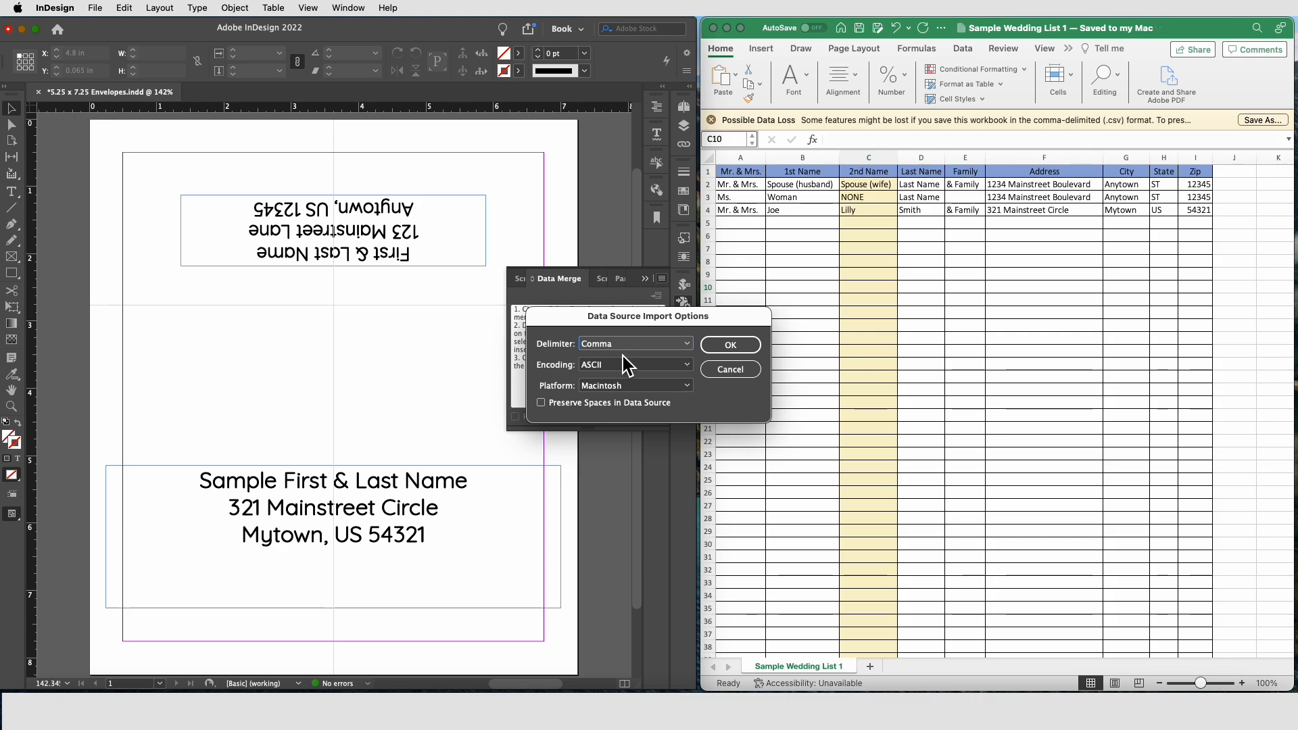
pyautogui.click(731, 348)
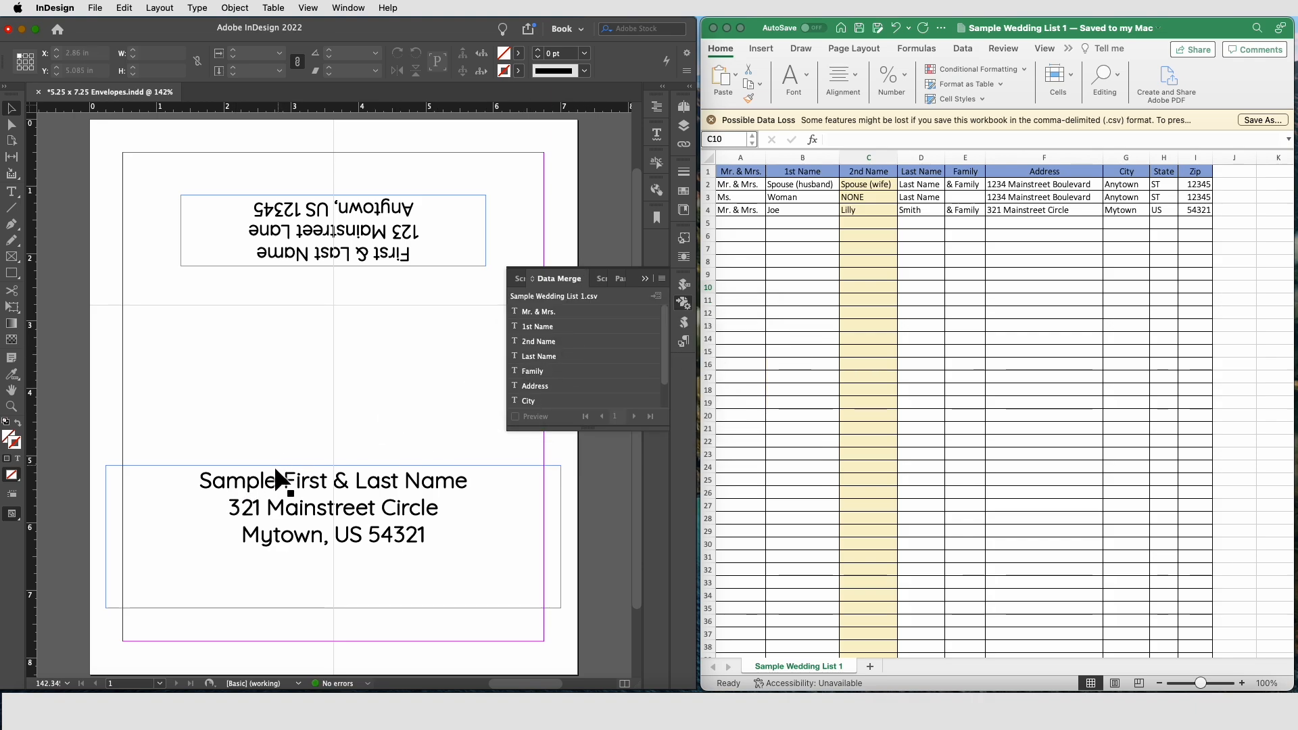
# Step: Replace the first line of the recipient address with the Mr. & Mrs. merge field
pyautogui.doubleClick(265, 485)
pyautogui.moveTo(199, 481); pyautogui.dragTo(265, 482)
pyautogui.press('super+shift+Right')
pyautogui.press('super+shift+Right')
pyautogui.press('super+shift+Right')
pyautogui.press('super+shift+Right')
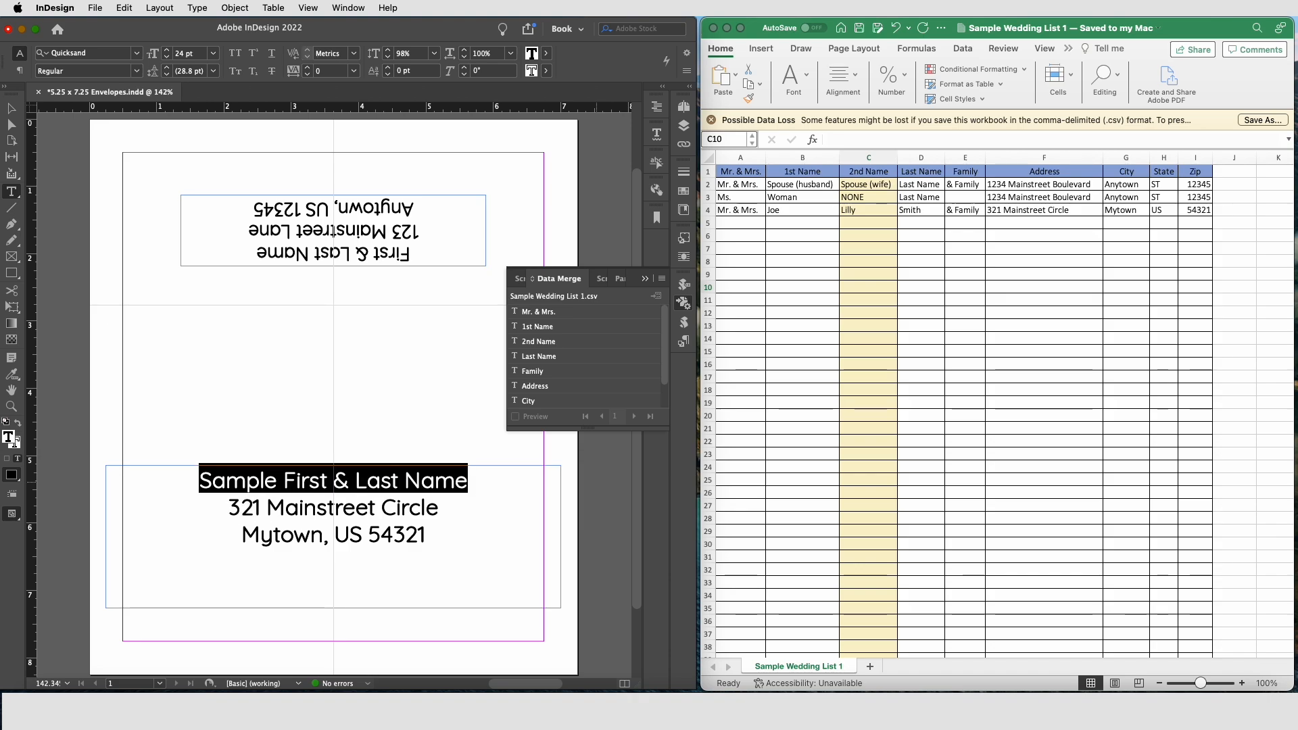
pyautogui.click(541, 312)
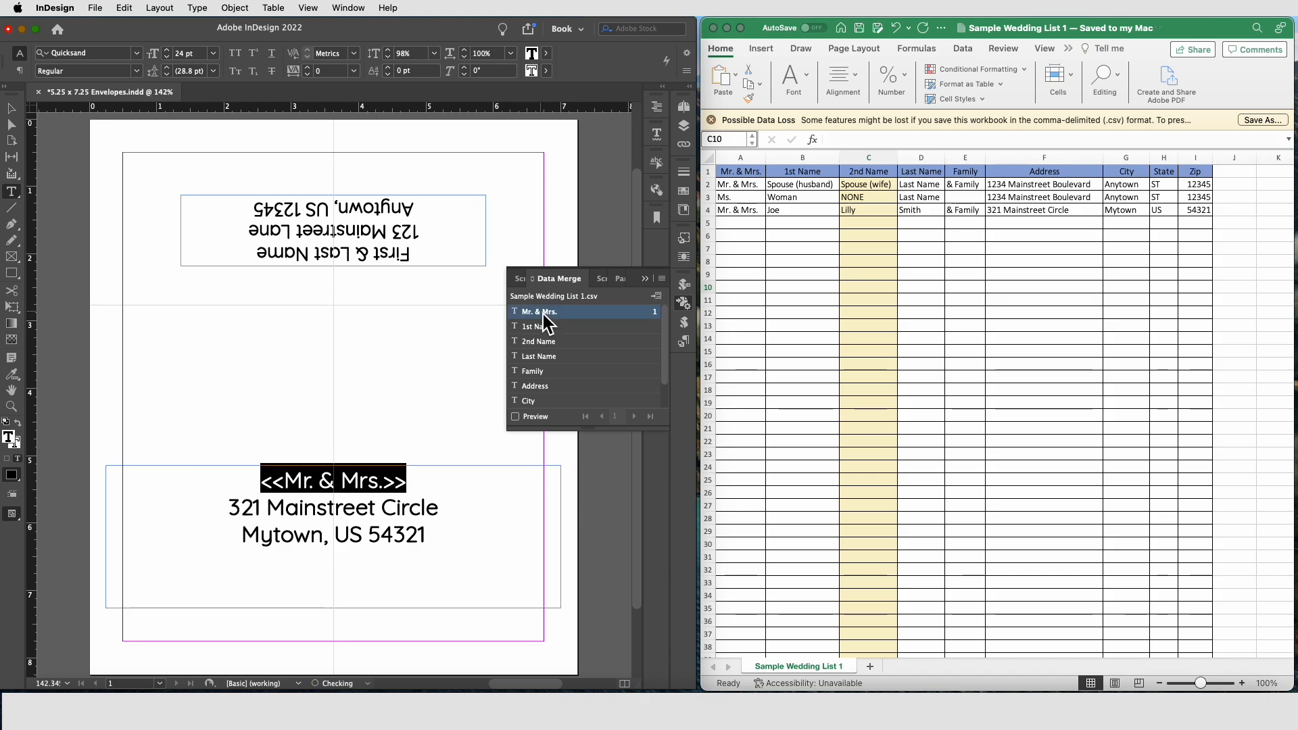
# Step: Append the 1st Name and Last Name fields after it on the same line
pyautogui.press('Right')
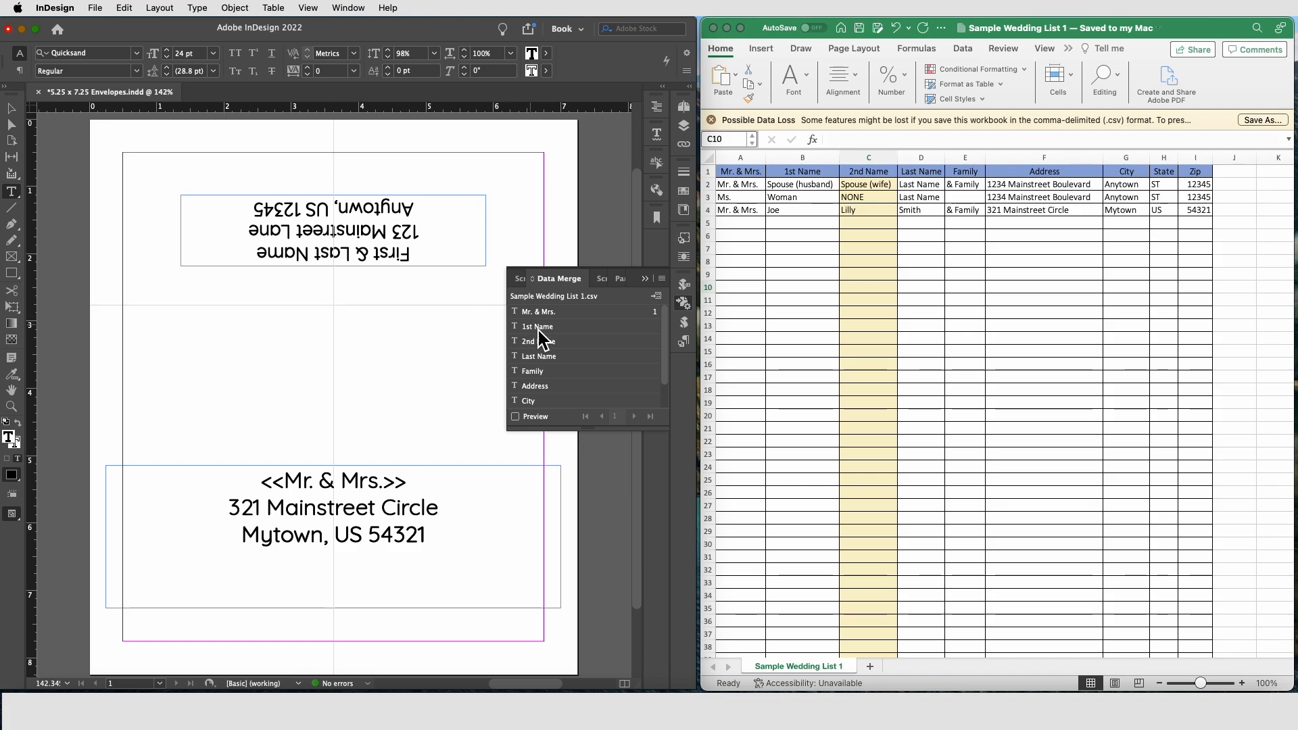
pyautogui.click(546, 327)
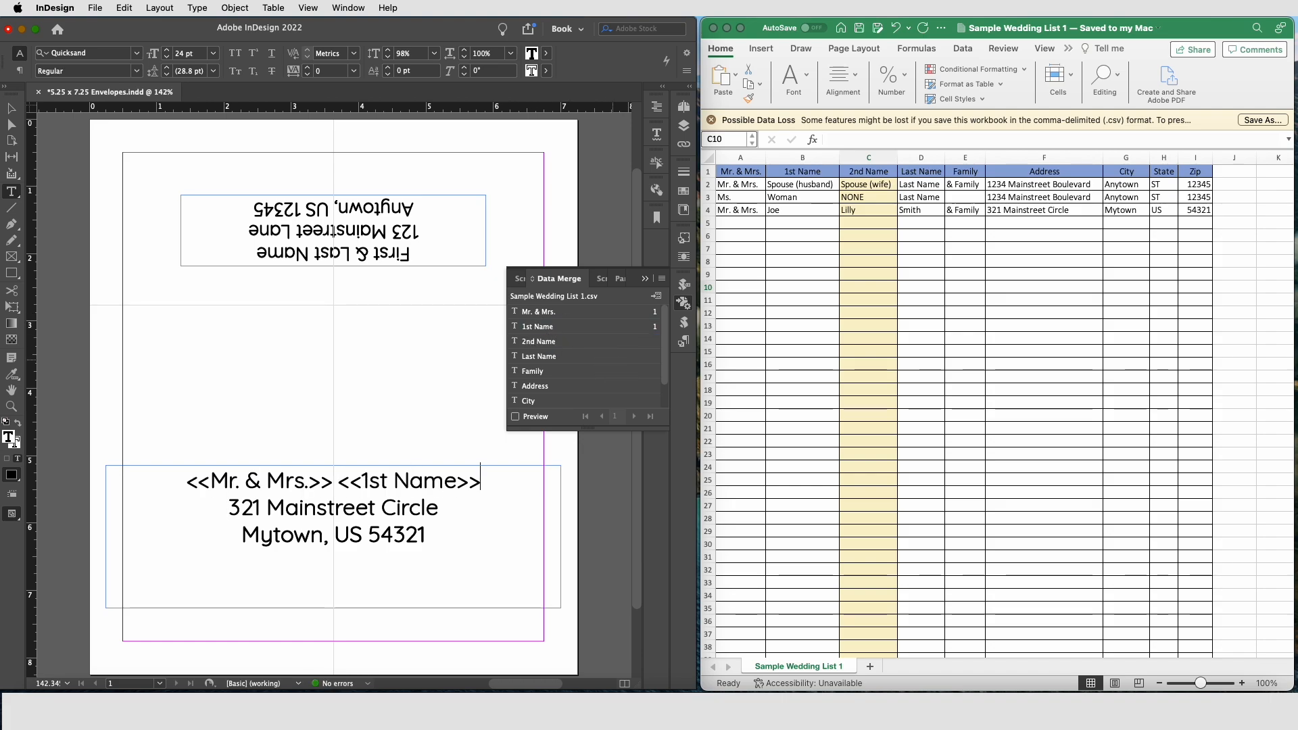
pyautogui.click(541, 356)
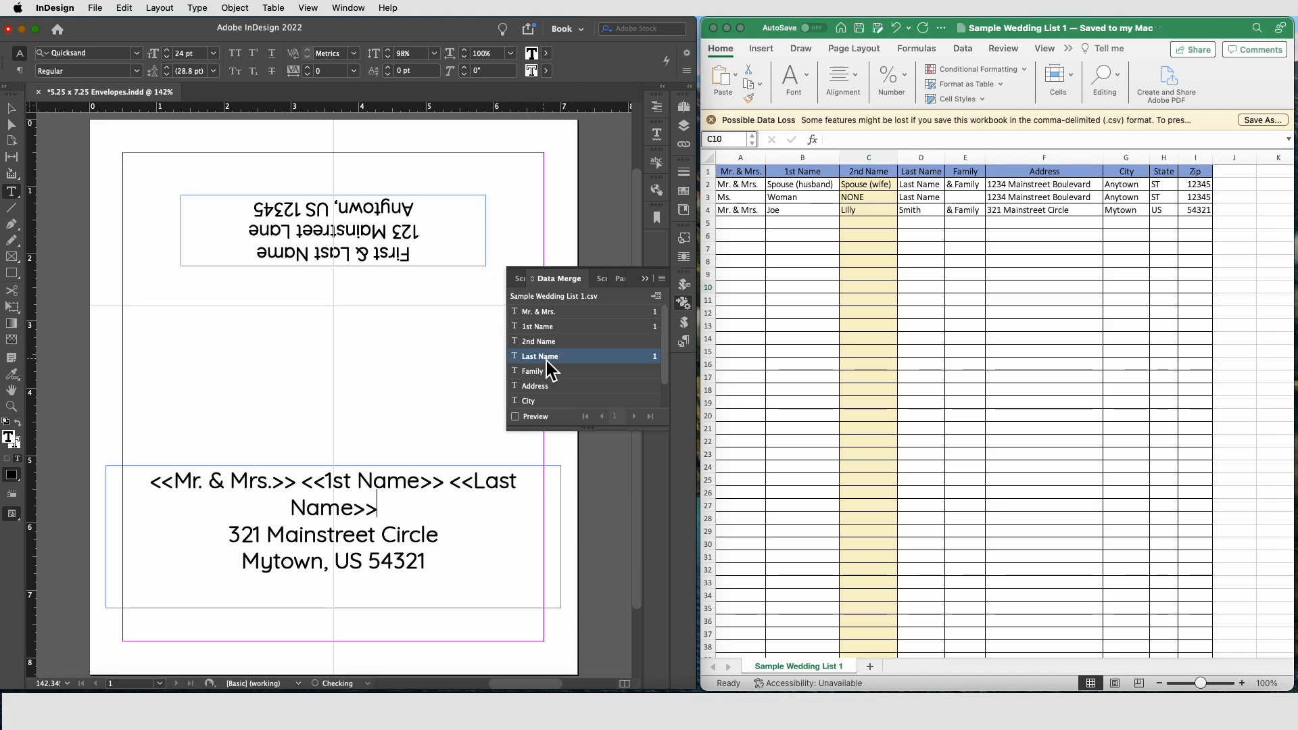
# Step: Insert the Family field on a new line below the name line
pyautogui.moveTo(229, 536); pyautogui.dragTo(444, 536)
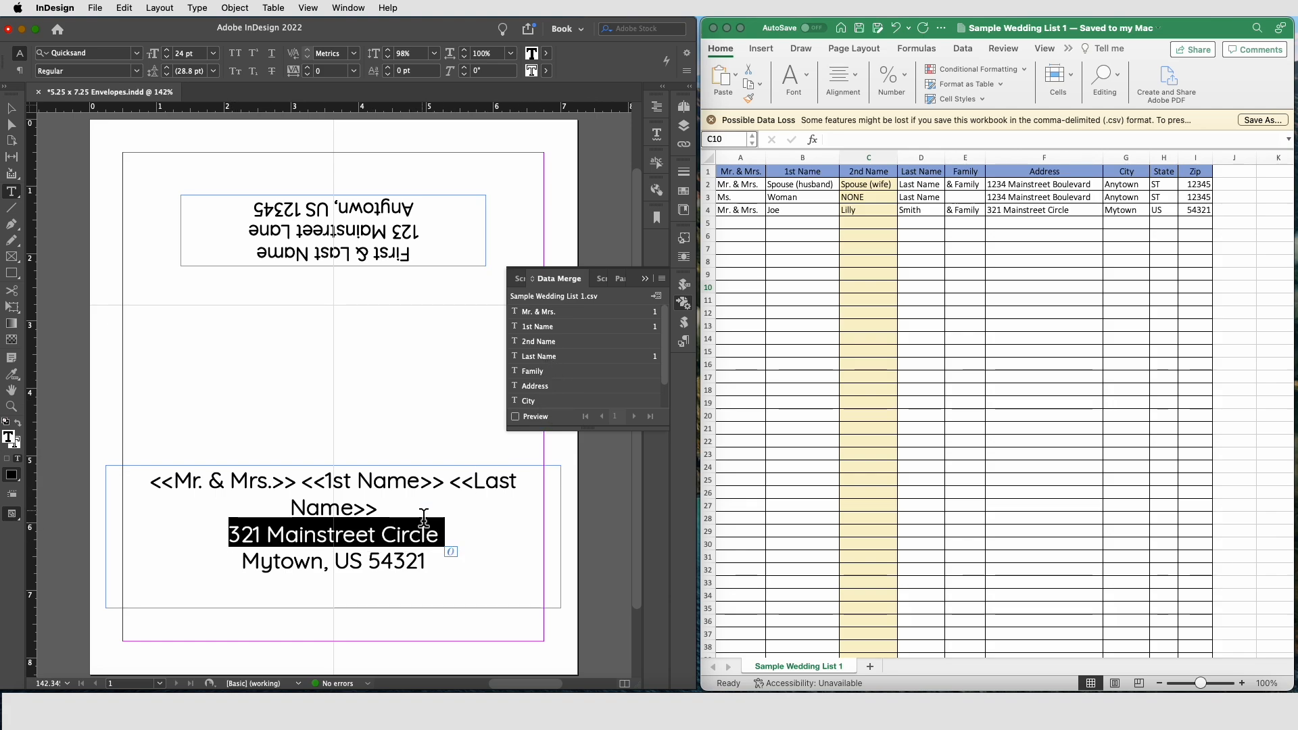
pyautogui.click(430, 512)
pyautogui.press('Return')
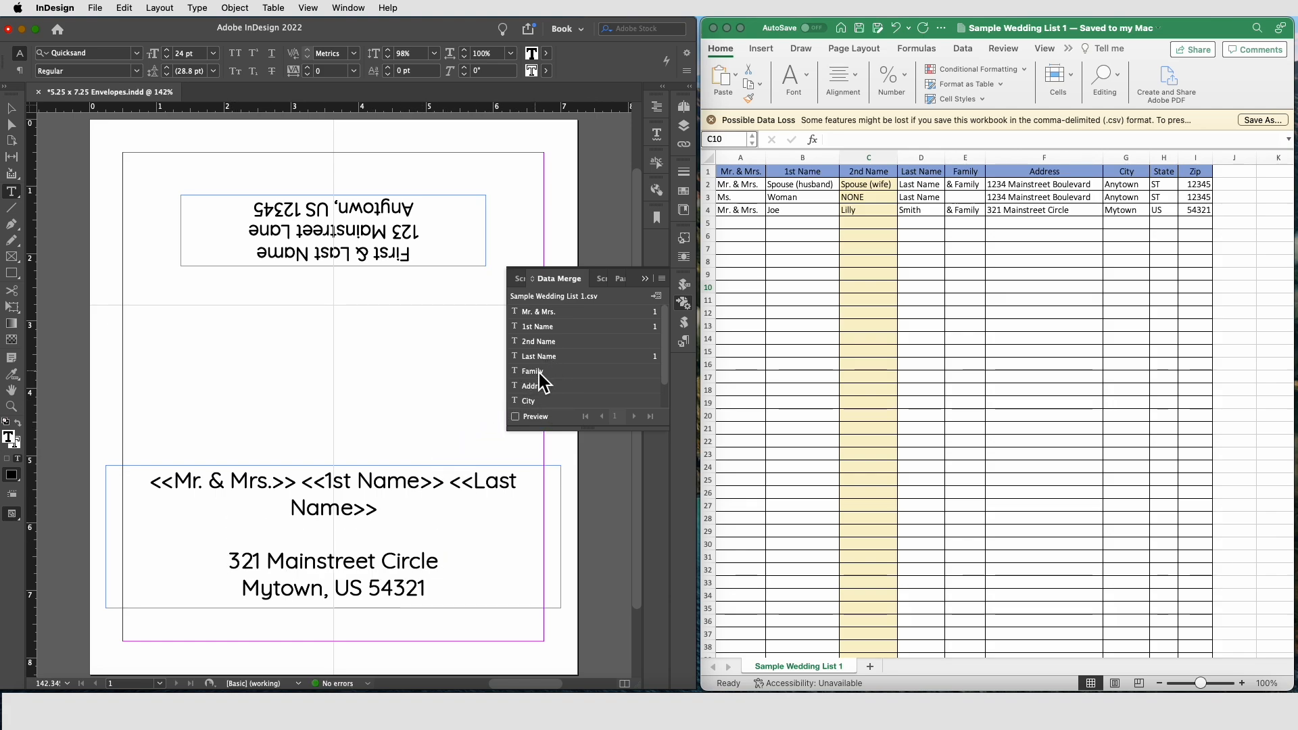
pyautogui.click(540, 373)
# Step: Replace the street line of the recipient address with the Address merge field
pyautogui.scroll(-2, 420, 575)
pyautogui.moveTo(230, 513); pyautogui.dragTo(449, 512)
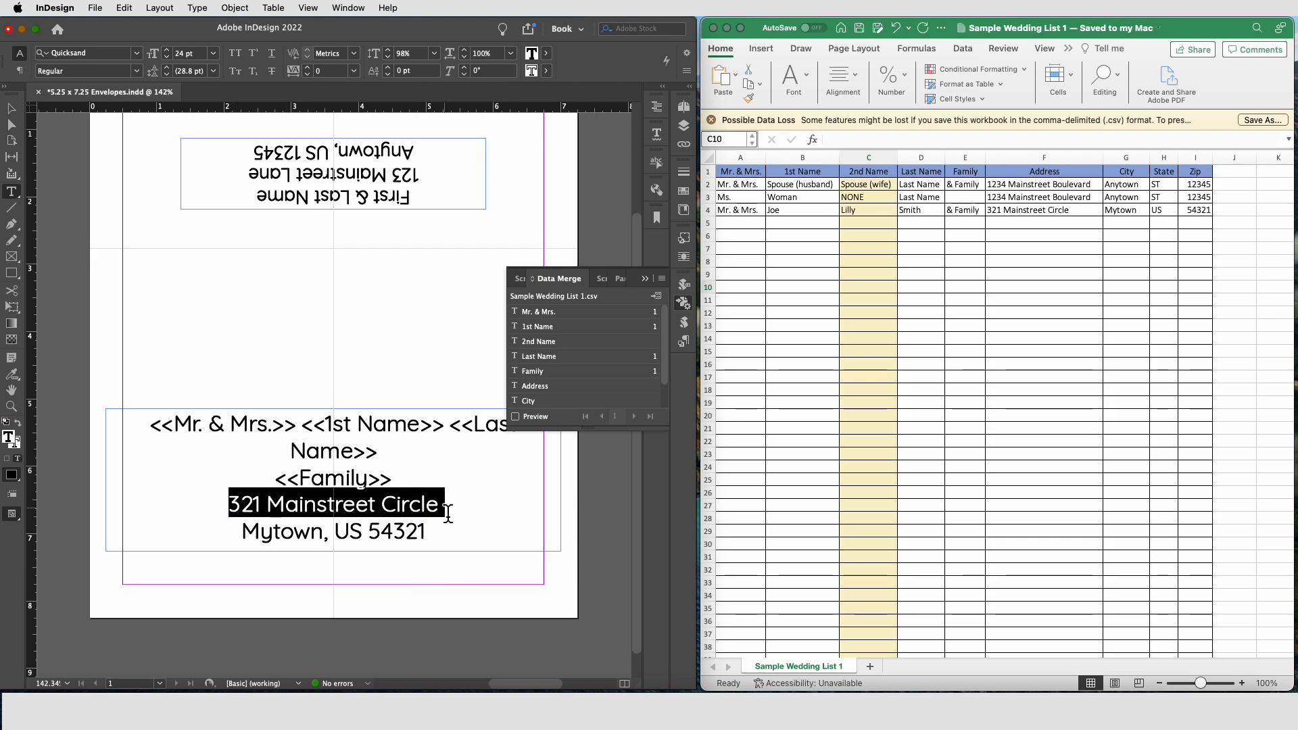
pyautogui.click(519, 388)
pyautogui.press('Right')
pyautogui.press('Return')
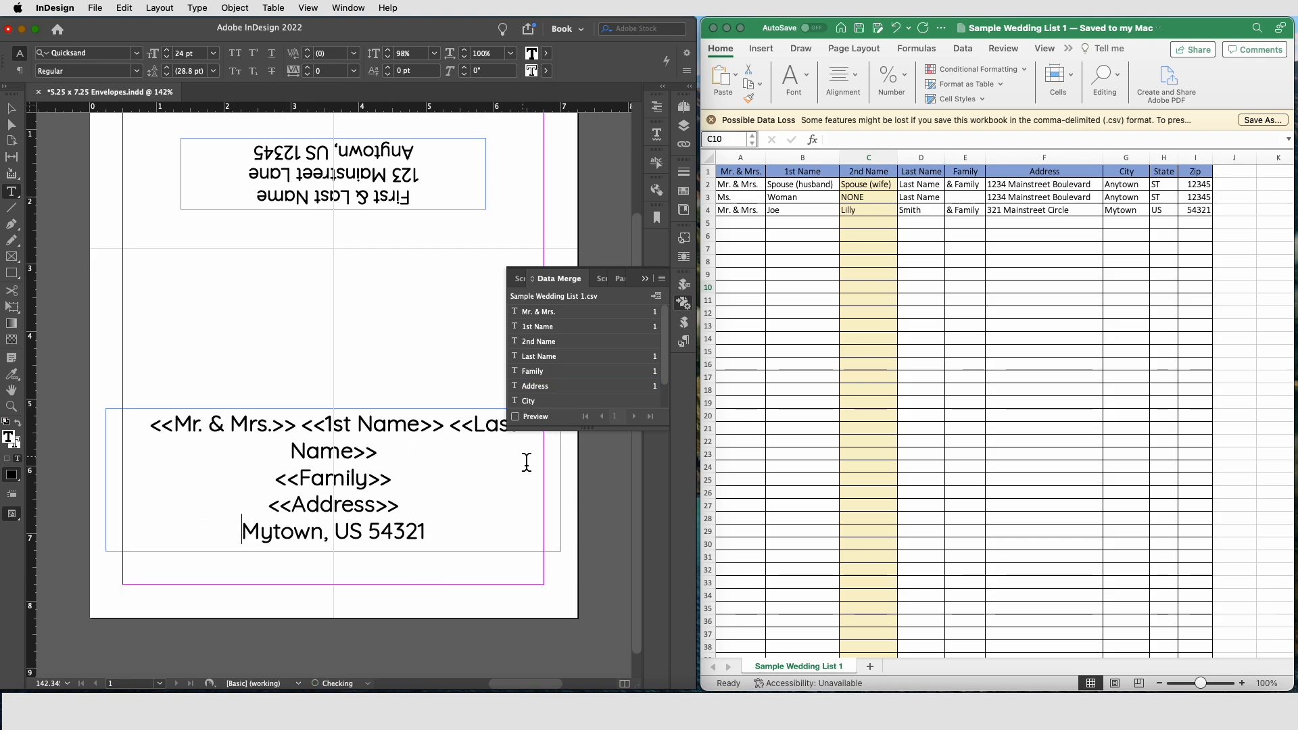
# Step: Replace the town name on the last line with the City merge field
pyautogui.hotkey('shift', 'Right')
pyautogui.hotkey('shift', 'Right')
pyautogui.hotkey('shift', 'Right')
pyautogui.hotkey('shift', 'Right')
pyautogui.hotkey('shift', 'Right')
pyautogui.hotkey('shift', 'Right')
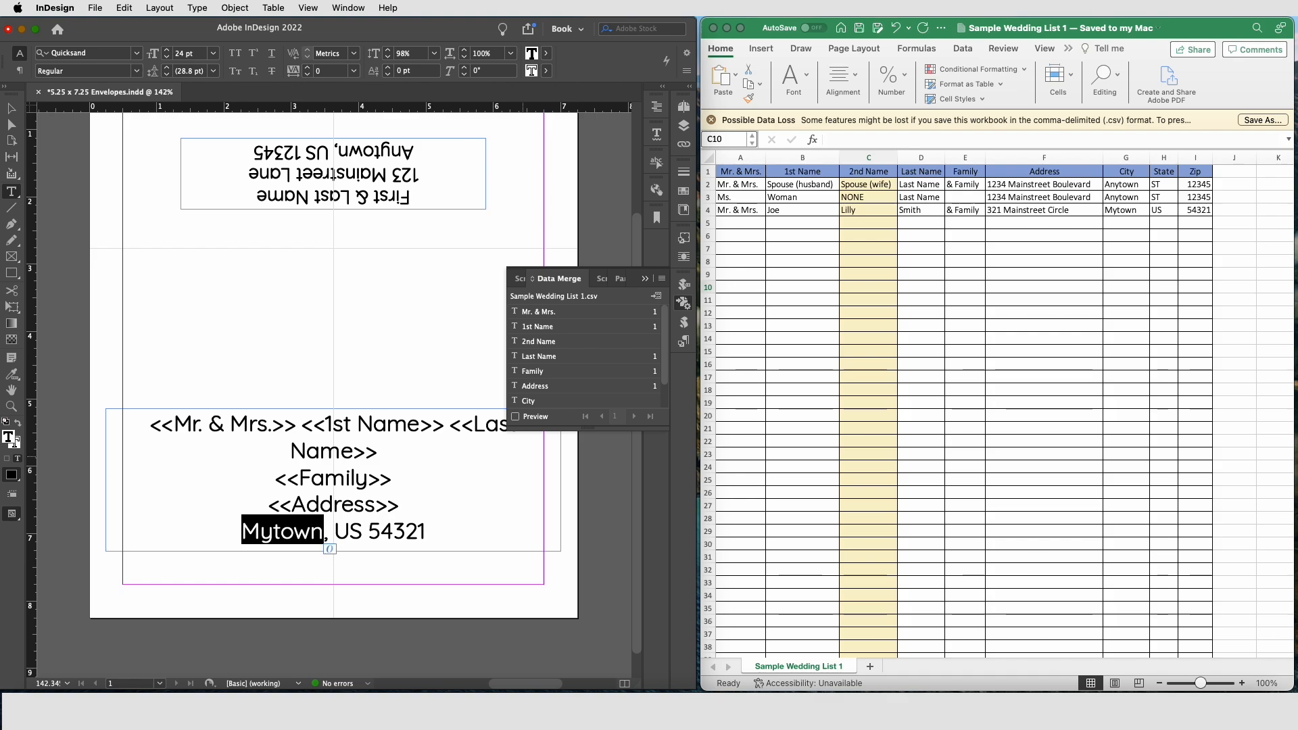
pyautogui.click(535, 404)
# Step: Replace the state abbreviation after the comma with the State merge field
pyautogui.click(332, 535)
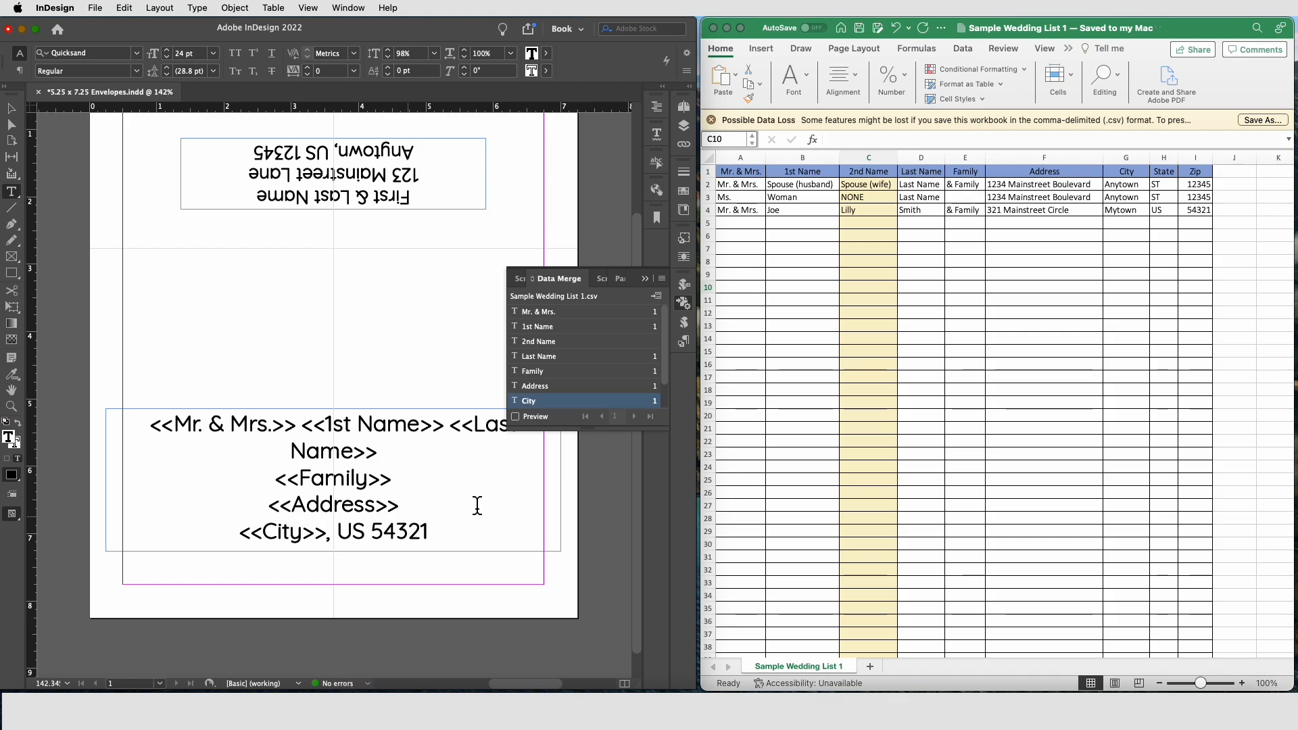
pyautogui.hotkey('shift', 'Right')
pyautogui.hotkey('shift', 'Right')
pyautogui.scroll(-2, 559, 371)
pyautogui.click(535, 393)
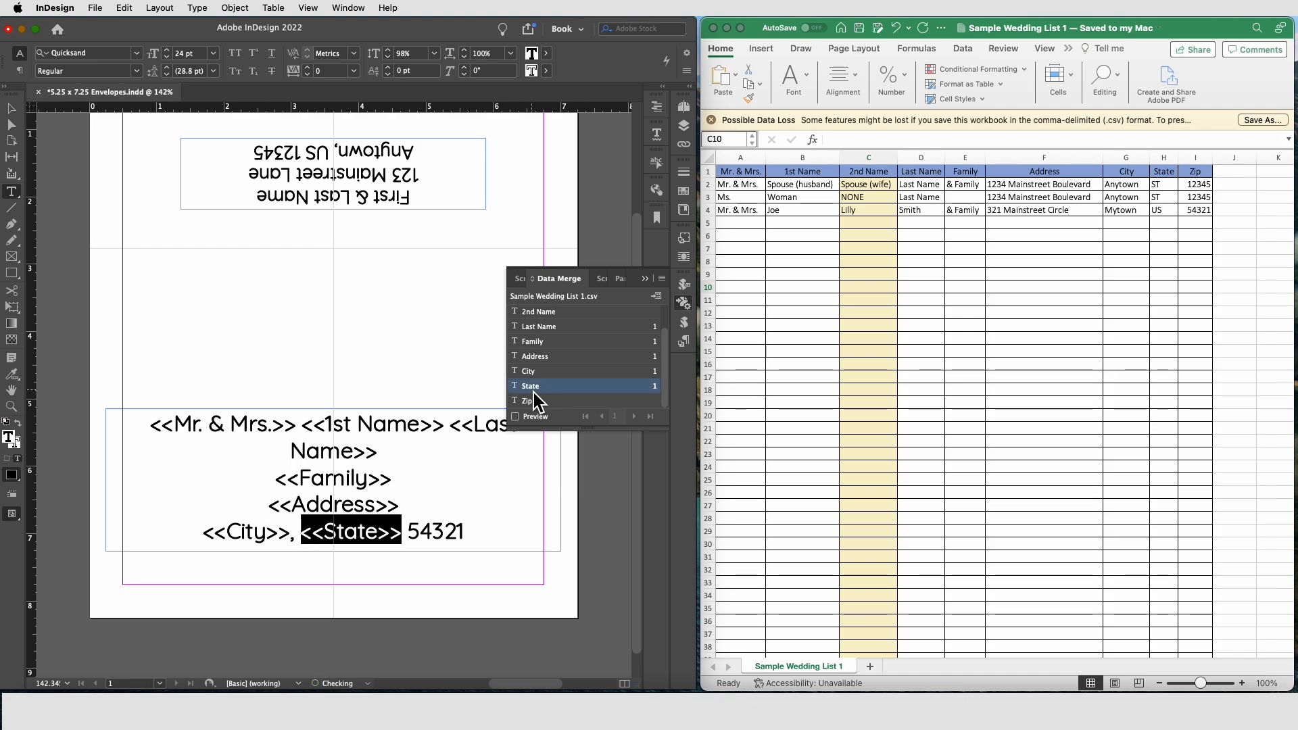
# Step: Replace the zip code at the end of the last line with the Zip merge field
pyautogui.click(412, 534)
pyautogui.moveTo(414, 541); pyautogui.dragTo(472, 541)
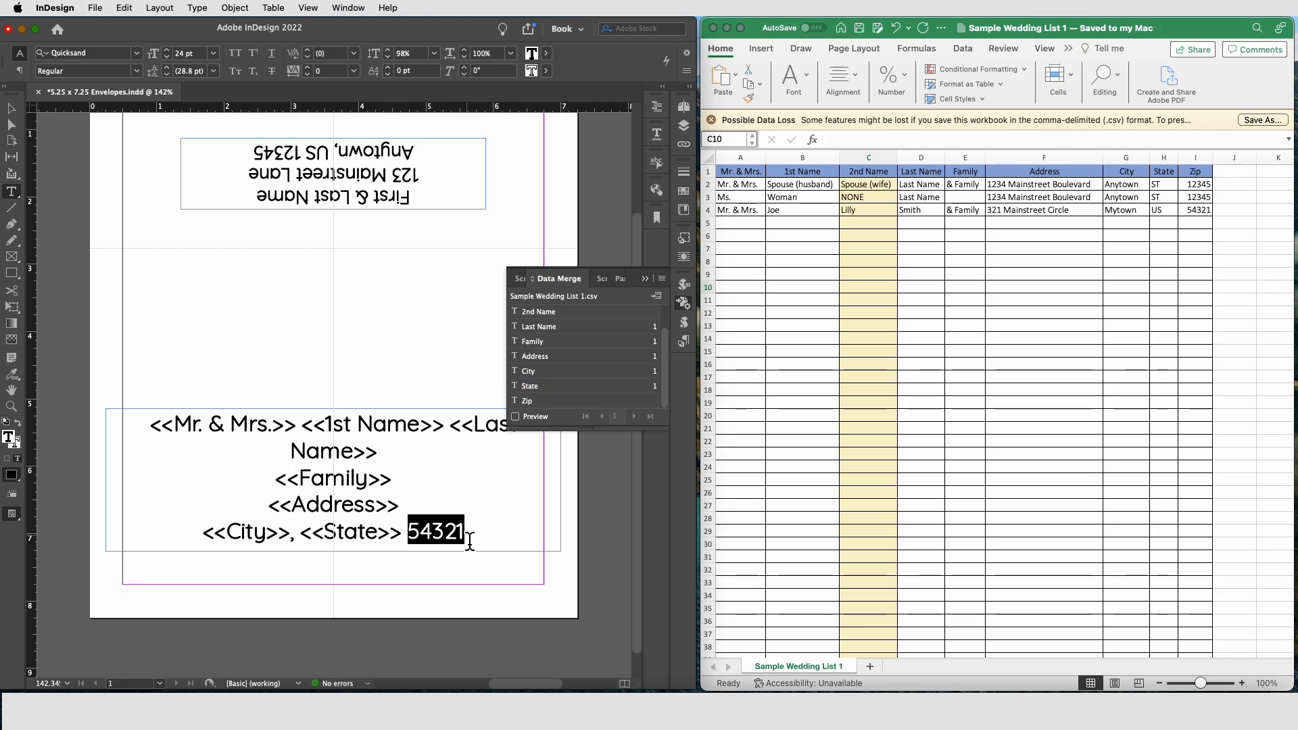
pyautogui.click(531, 402)
pyautogui.click(511, 545)
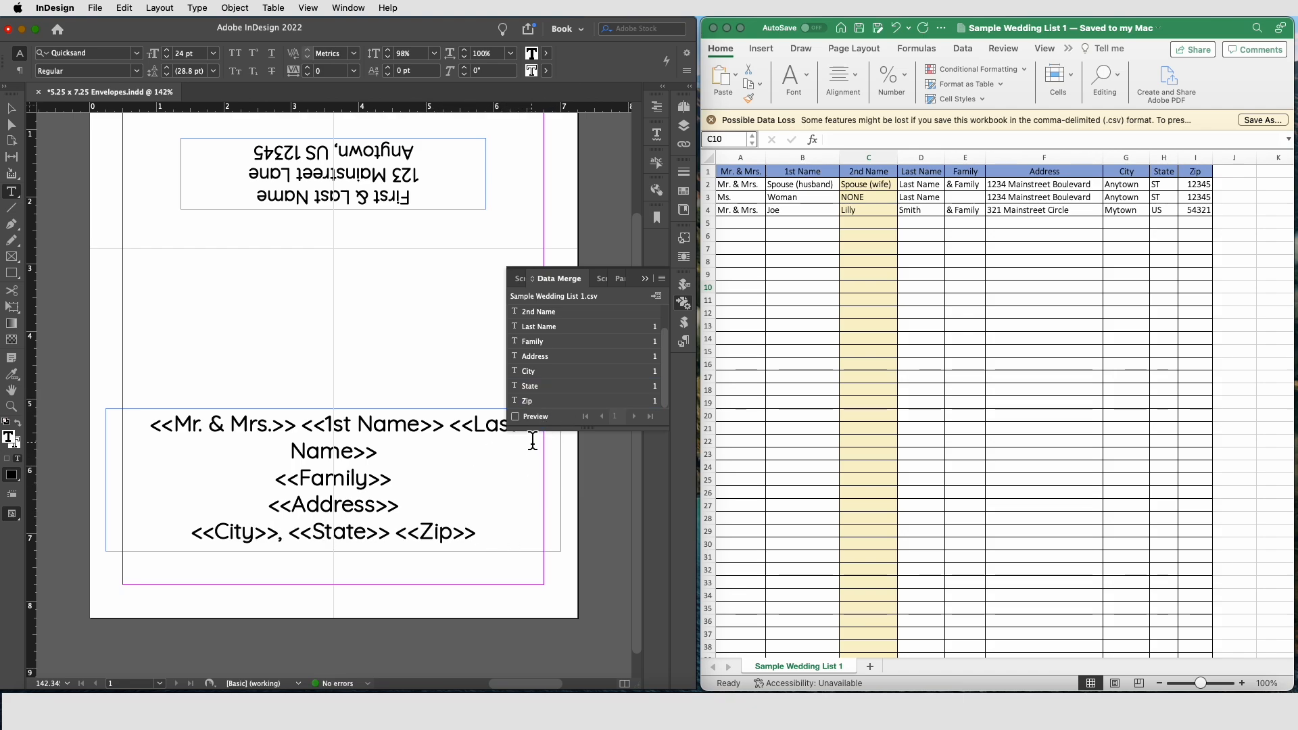
# Step: Turn on the merge preview, step through the records, and turn the preview off again
pyautogui.click(516, 417)
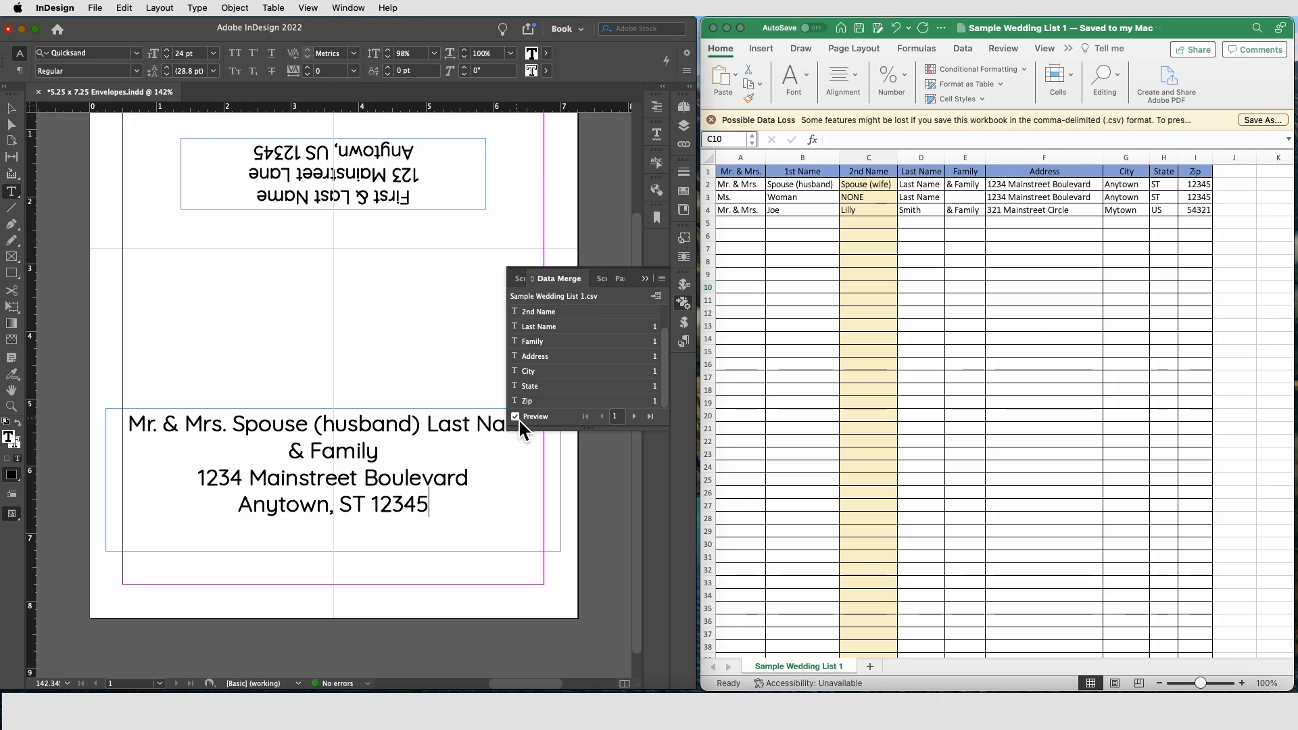
pyautogui.doubleClick(351, 426)
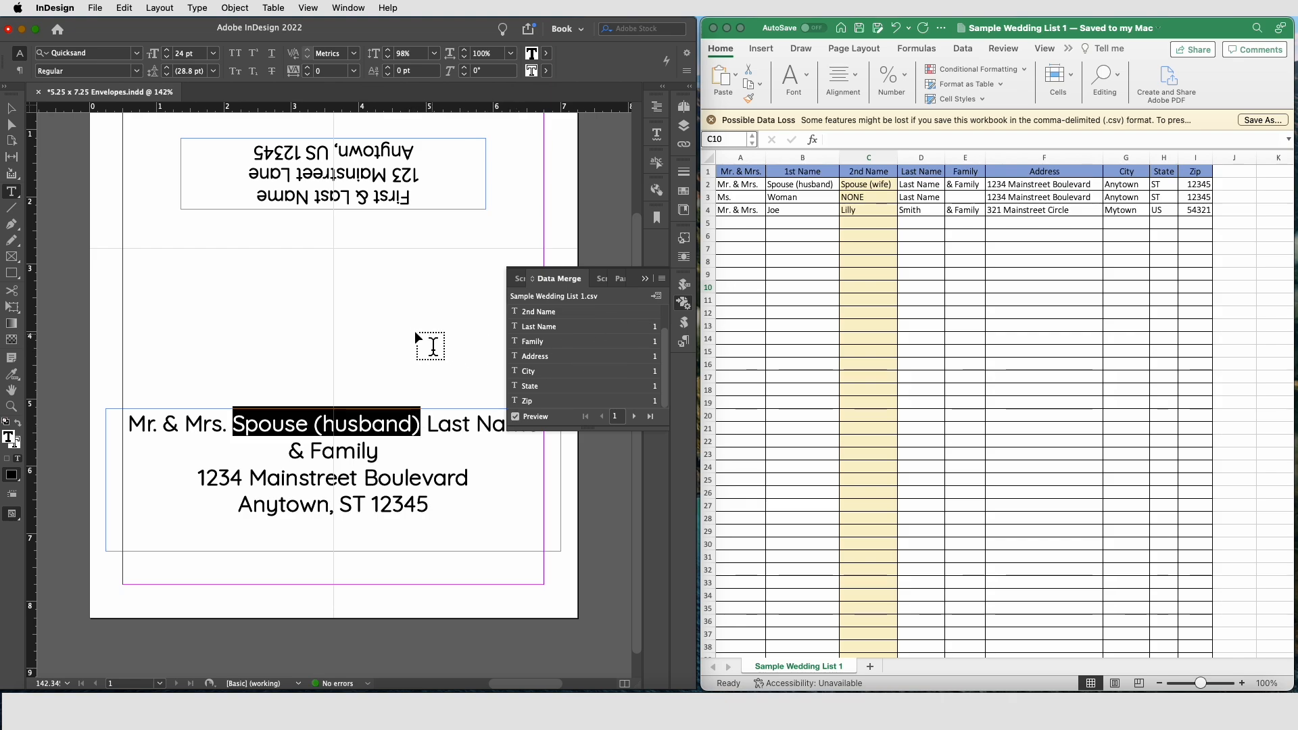
pyautogui.click(411, 362)
pyautogui.click(635, 416)
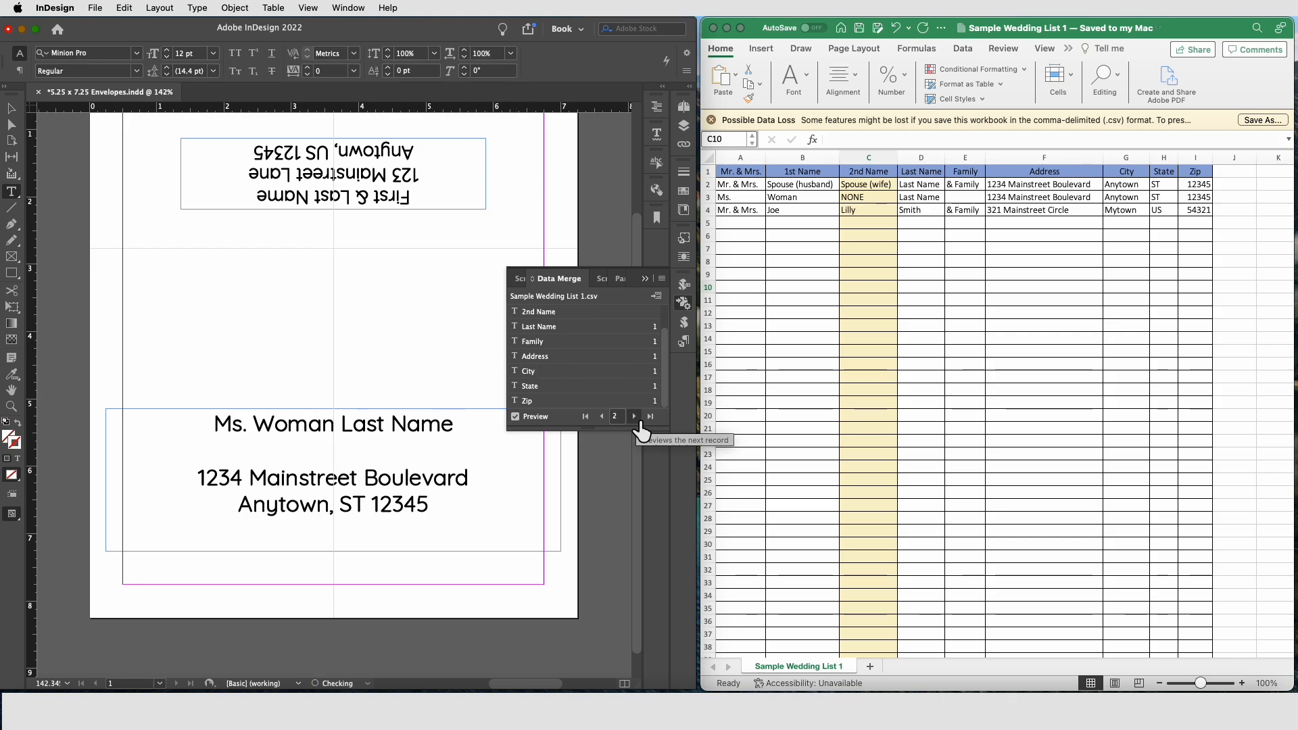
pyautogui.click(635, 416)
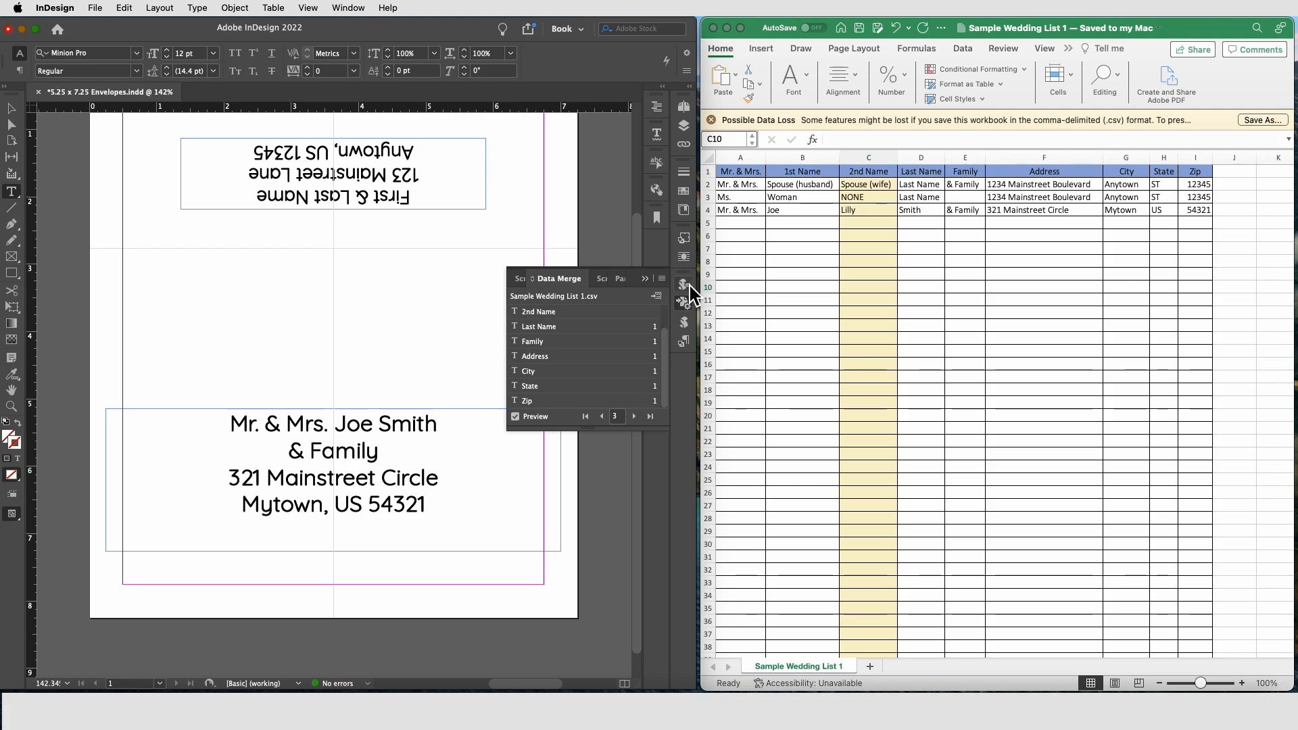
pyautogui.click(516, 417)
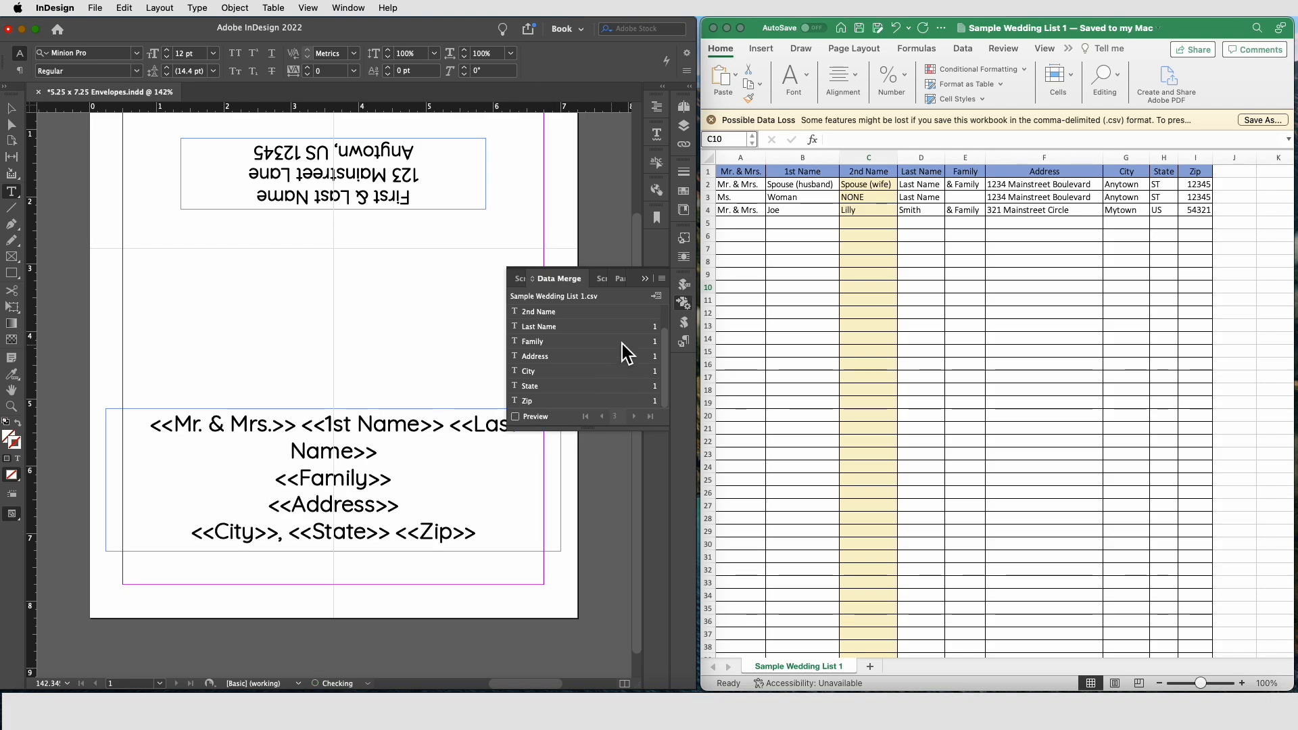
# Step: Create a merged document with all records, one record per page, and dismiss the overset text alert
pyautogui.click(662, 279)
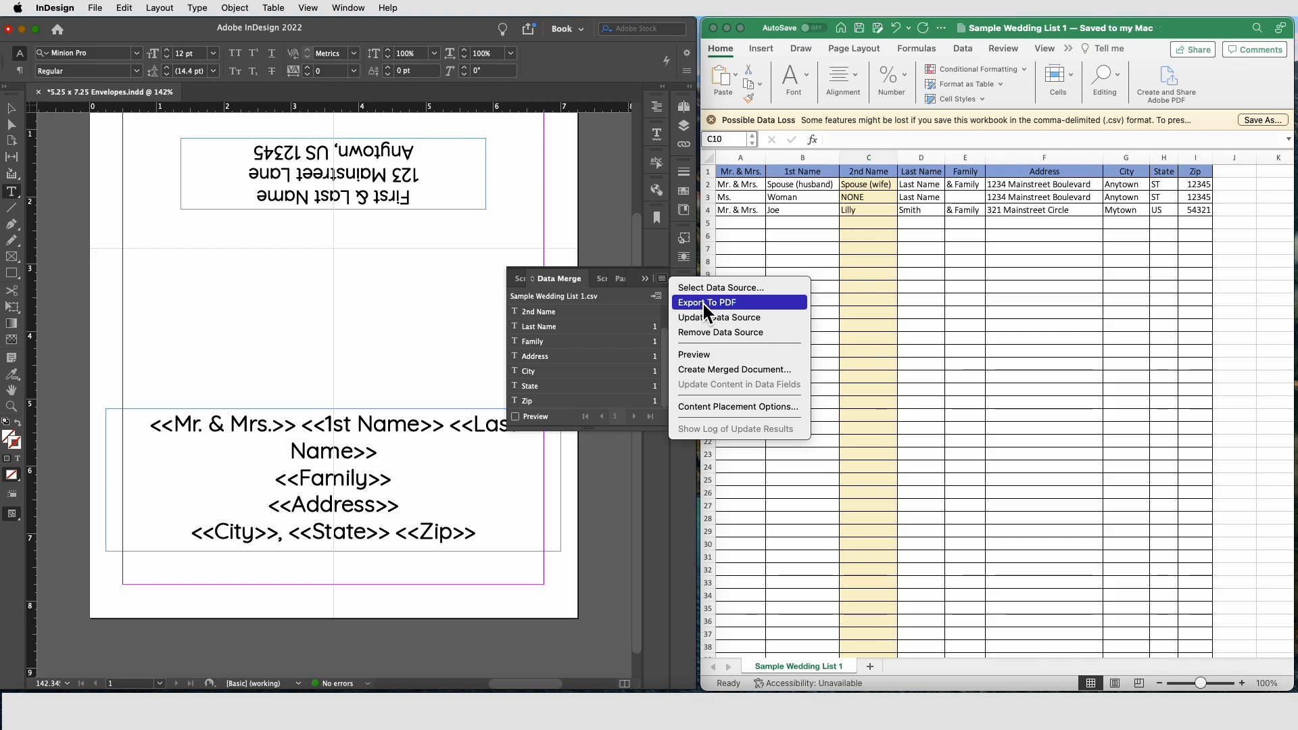
pyautogui.click(713, 371)
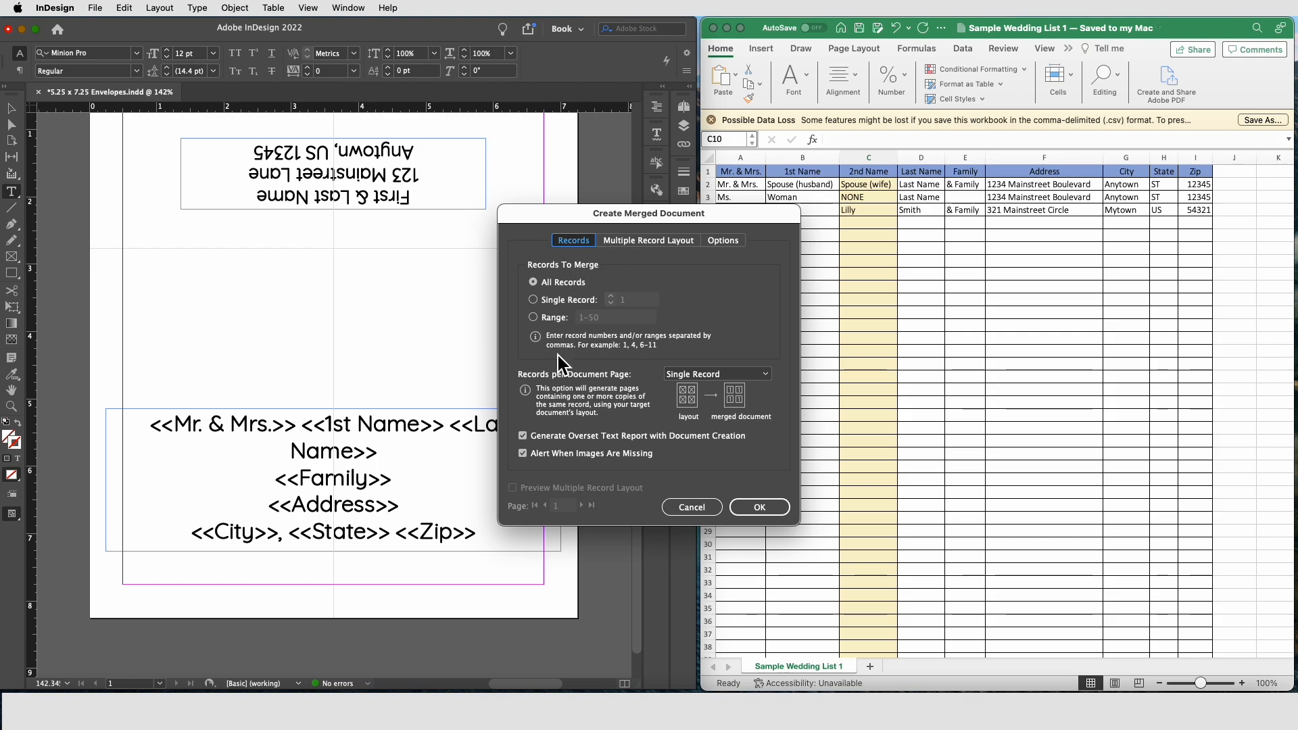
pyautogui.click(760, 509)
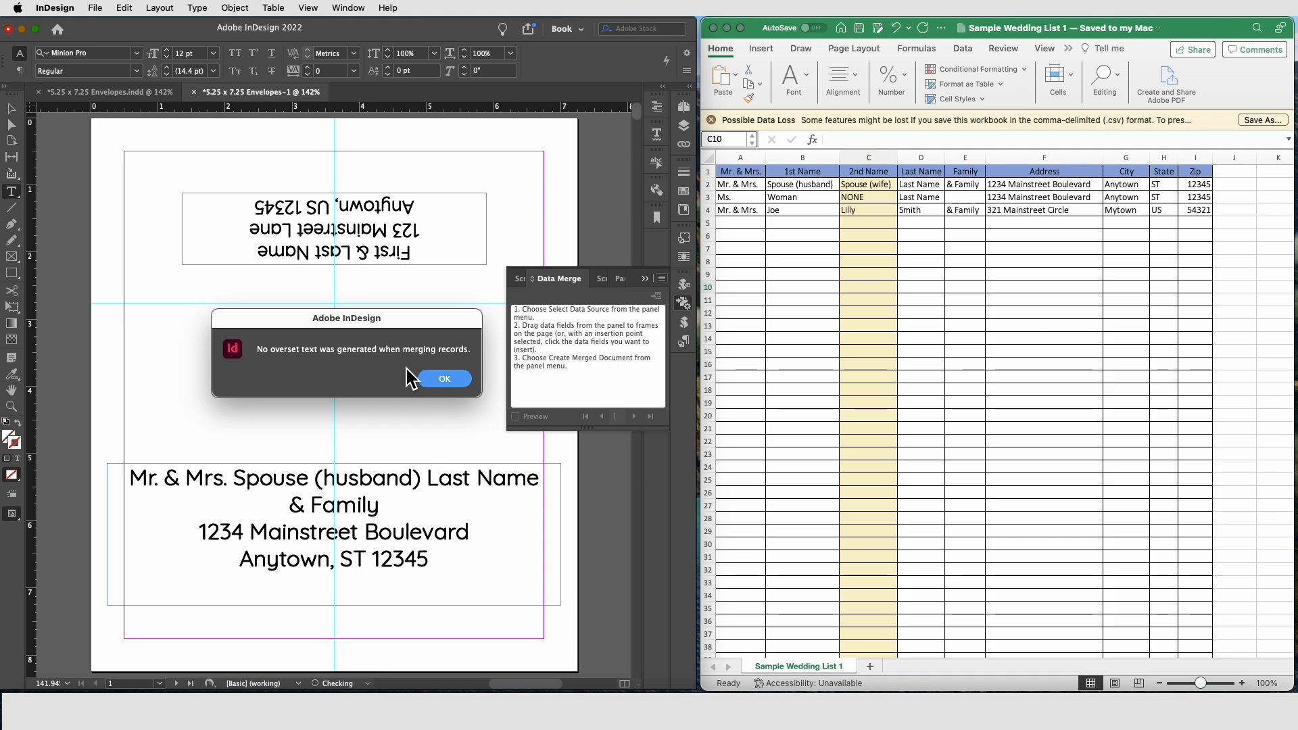
pyautogui.click(446, 386)
# Step: Open the Pages panel and browse the merged document's envelopes page by page
pyautogui.click(683, 303)
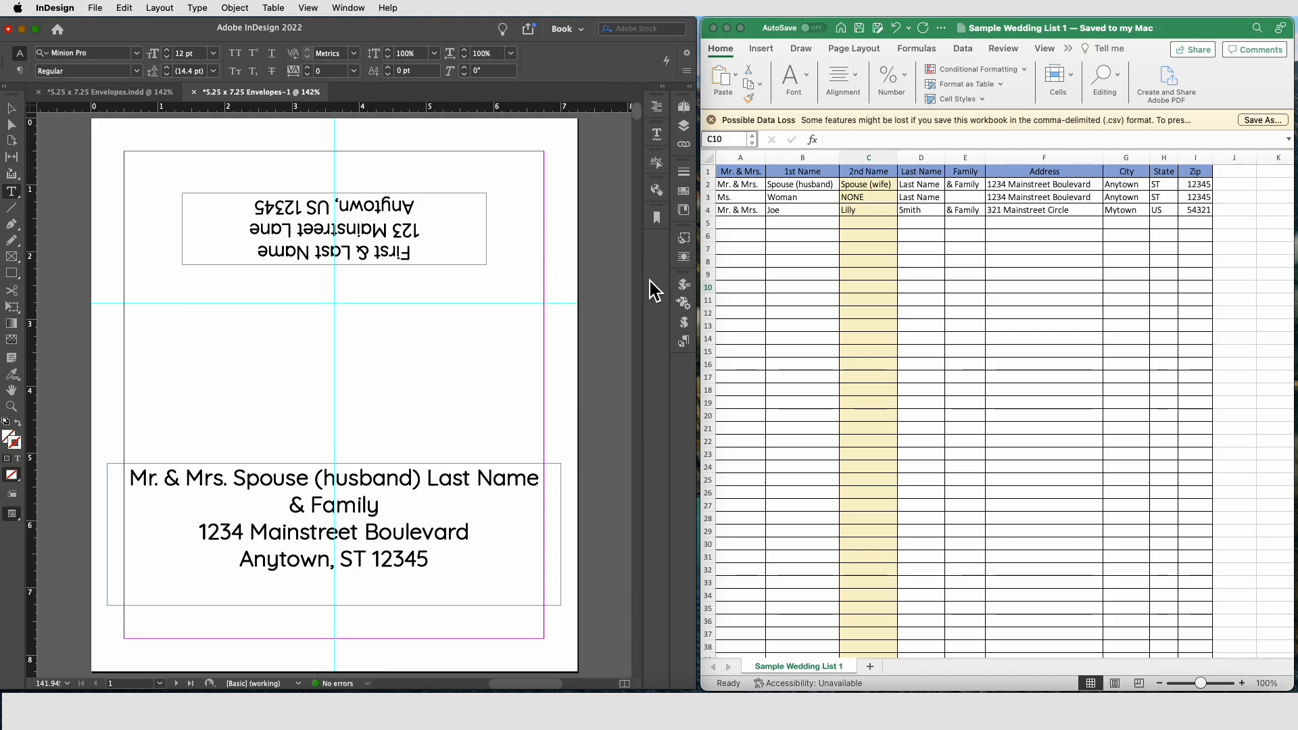
pyautogui.click(685, 125)
pyautogui.click(684, 107)
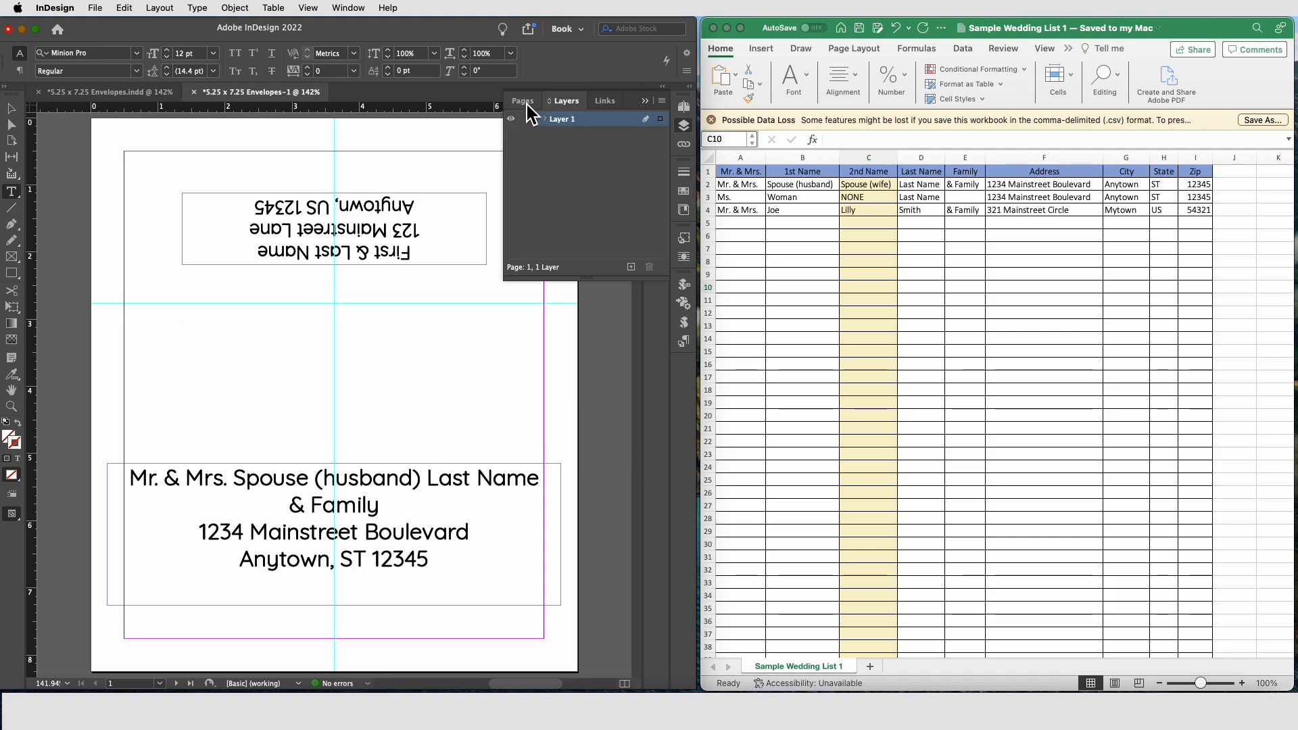
pyautogui.doubleClick(593, 173)
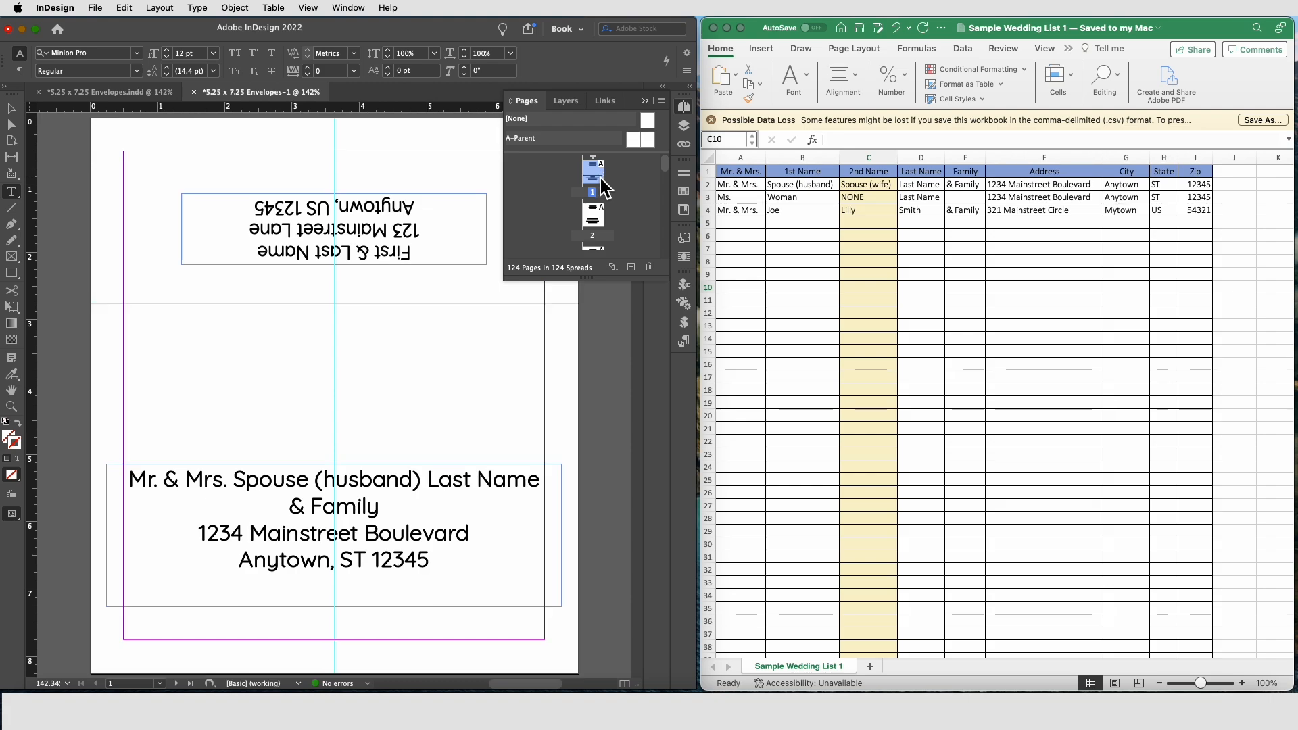
pyautogui.doubleClick(596, 215)
pyautogui.scroll(-3, 609, 215)
pyautogui.doubleClick(595, 170)
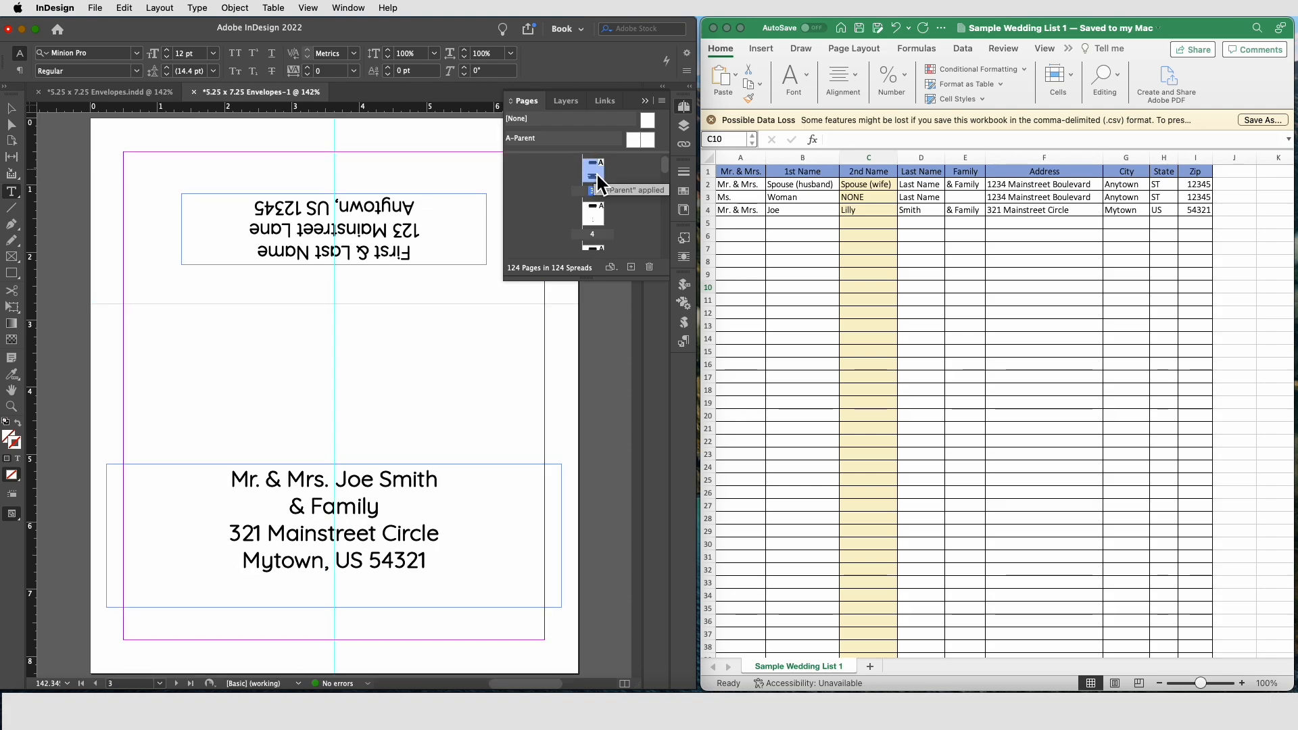
pyautogui.doubleClick(595, 215)
pyautogui.scroll(-2, 597, 225)
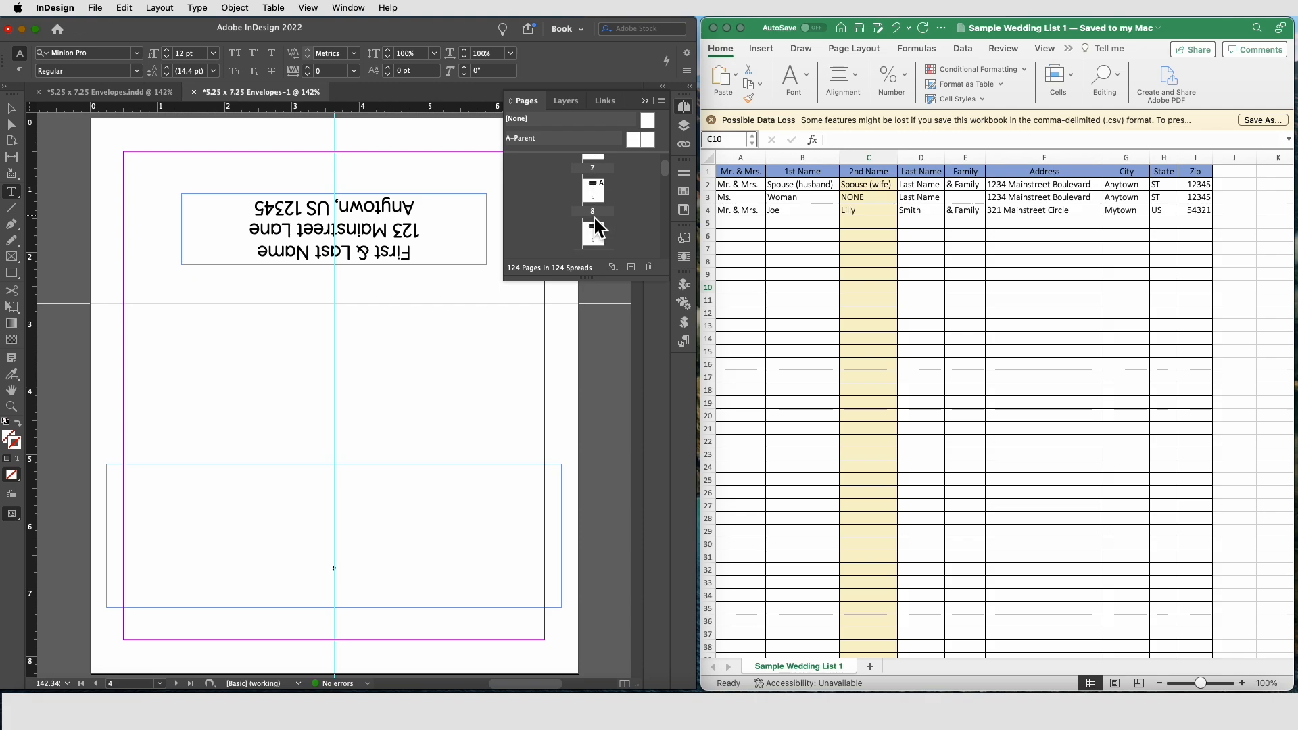
pyautogui.scroll(3, 597, 225)
pyautogui.doubleClick(593, 177)
pyautogui.scroll(1, 354, 479)
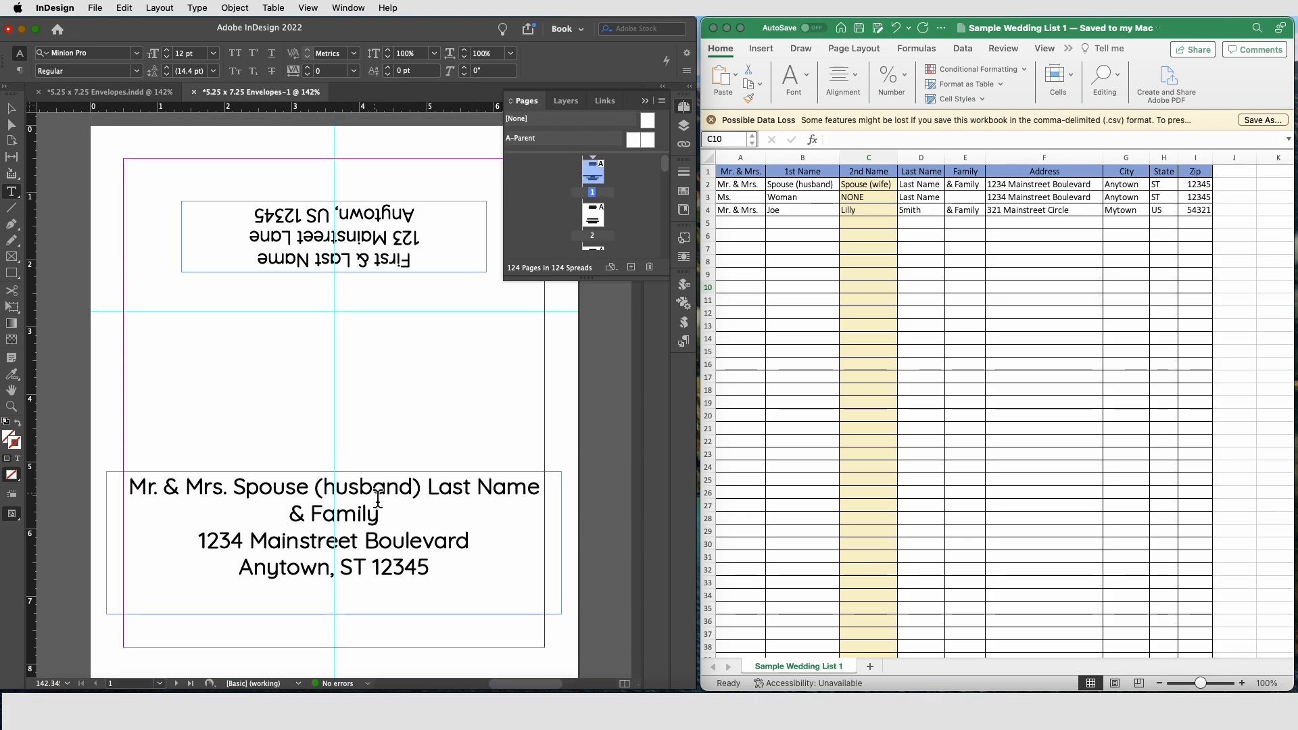
# Step: Delete "(husband)" from the name line on the first envelope
pyautogui.click(378, 498)
pyautogui.click(417, 491)
pyautogui.press('Right')
pyautogui.hotkey('shift', 'Left')
pyautogui.hotkey('shift', 'Left')
pyautogui.hotkey('shift', 'Left')
pyautogui.hotkey('shift', 'Left')
pyautogui.hotkey('shift', 'Left')
pyautogui.hotkey('shift', 'Left')
pyautogui.hotkey('shift', 'Left')
pyautogui.hotkey('shift', 'Left')
pyautogui.hotkey('shift', 'Left')
pyautogui.hotkey('shift', 'Left')
pyautogui.press('BackSpace')
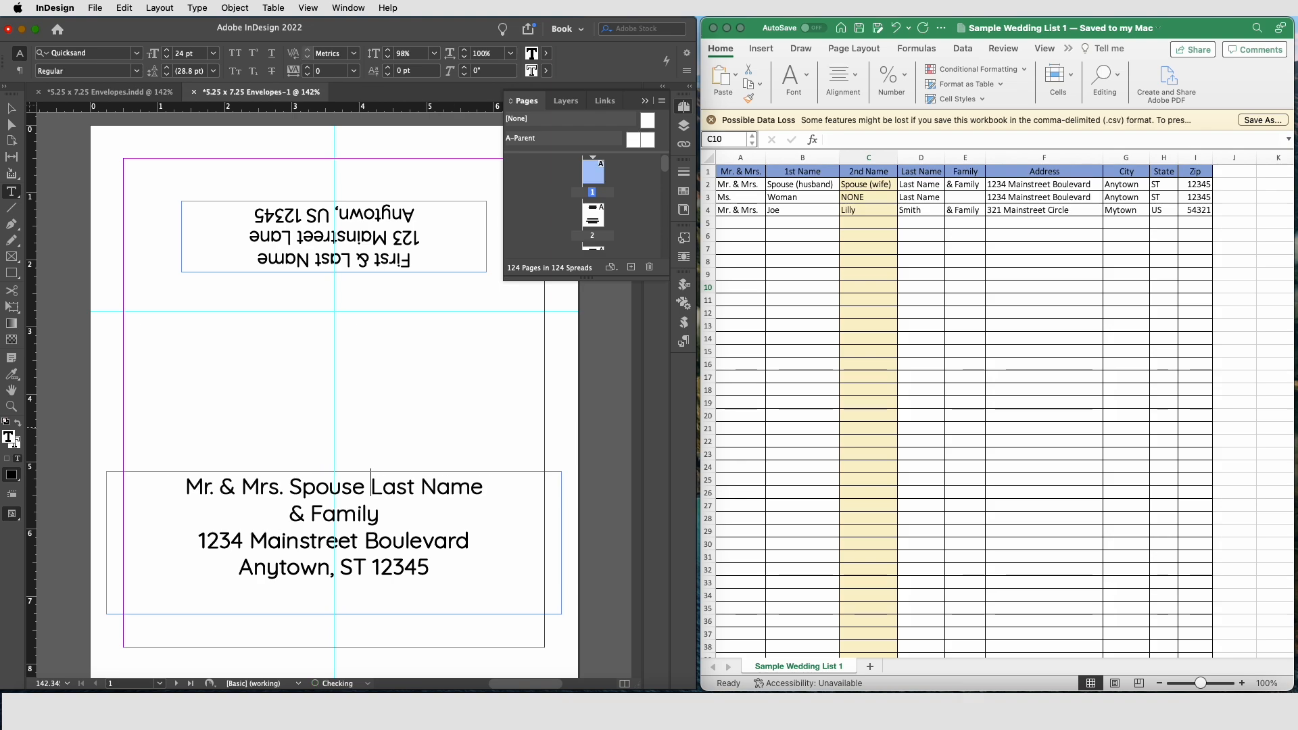
# Step: Remove the empty line below the name on the second envelope
pyautogui.doubleClick(593, 215)
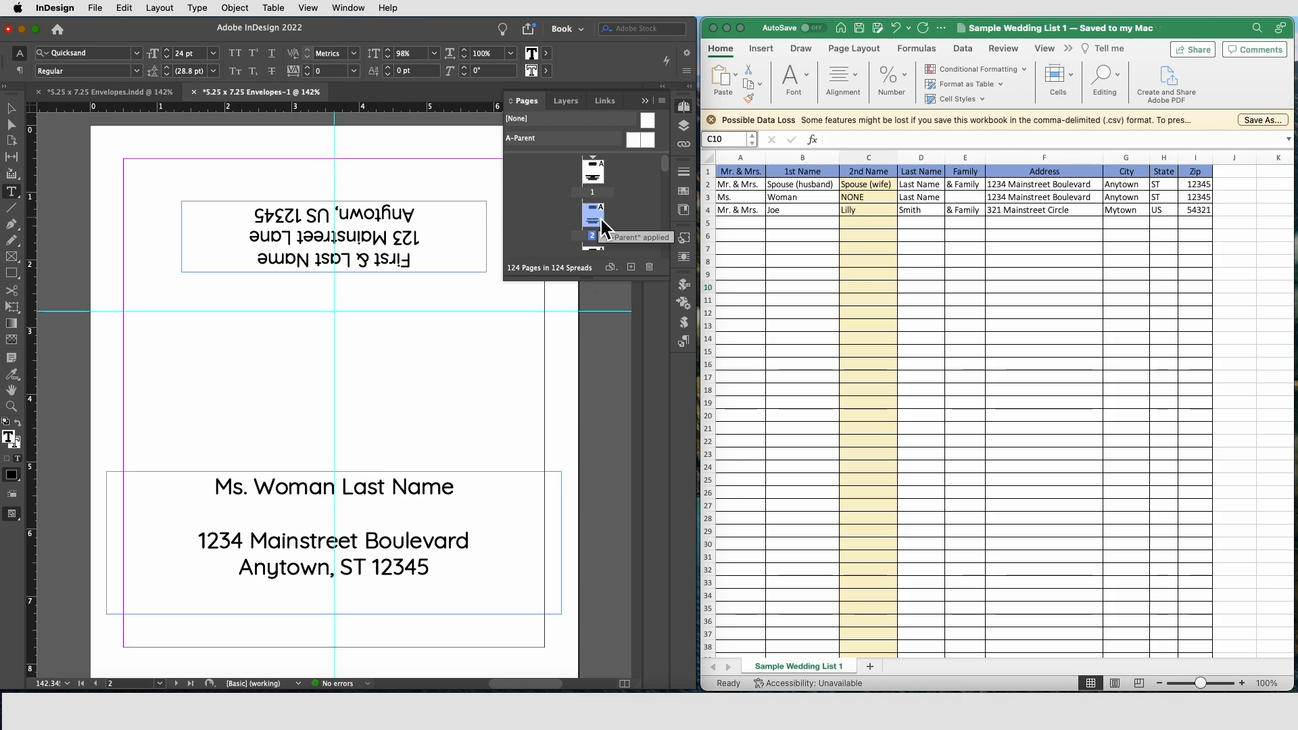
pyautogui.press('BackSpace')
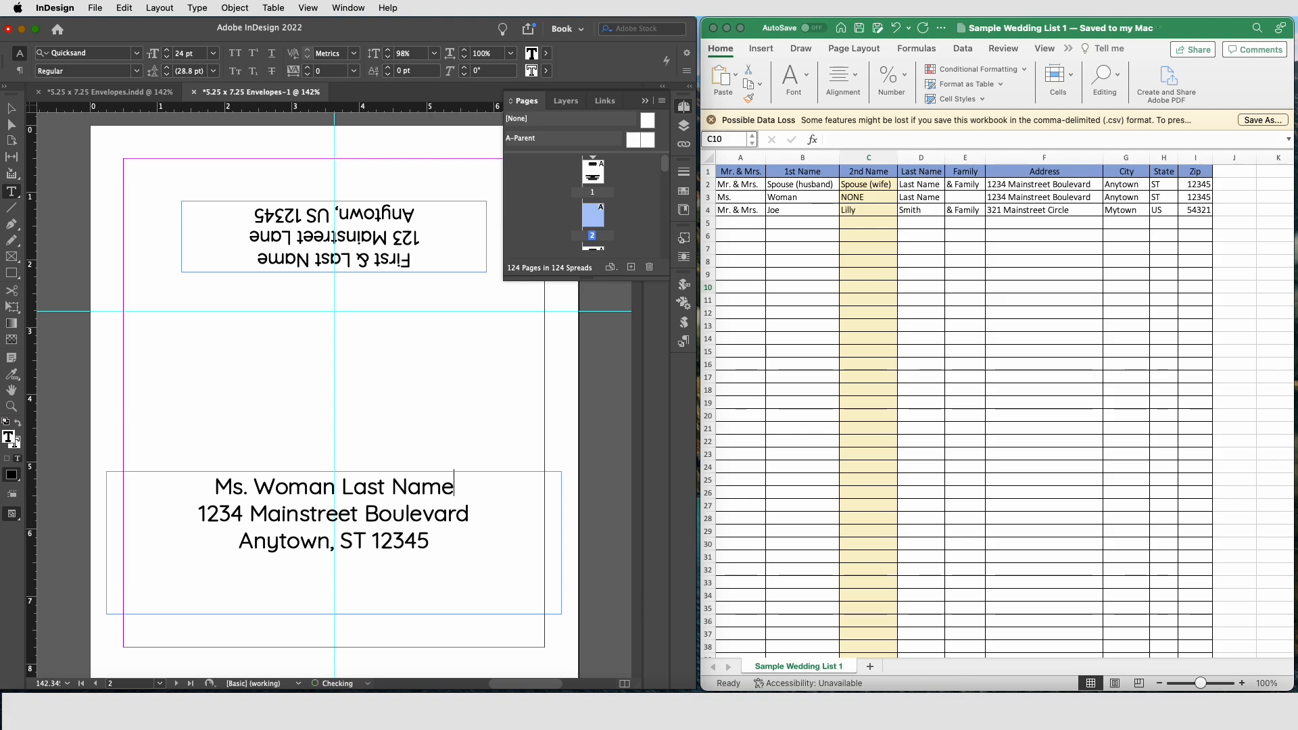
# Step: Browse the remaining merged pages to review the other envelopes
pyautogui.scroll(-1, 647, 222)
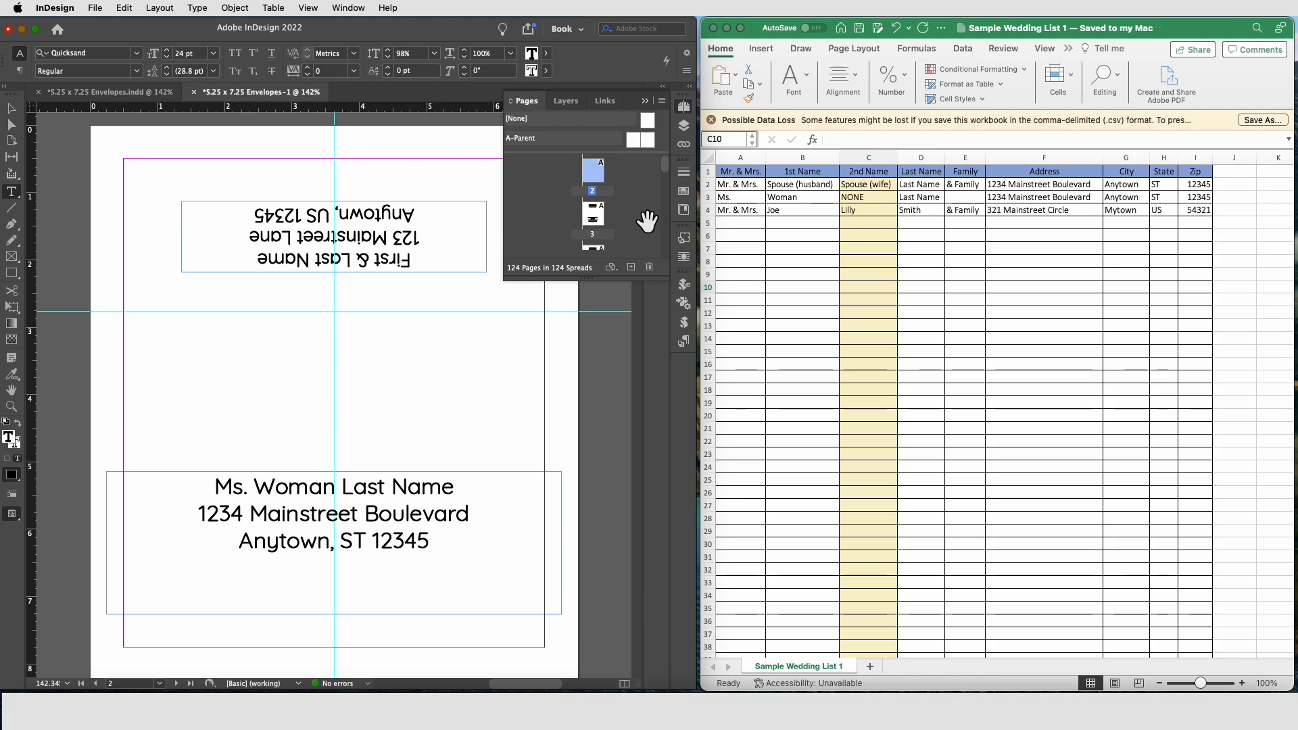
pyautogui.doubleClick(607, 226)
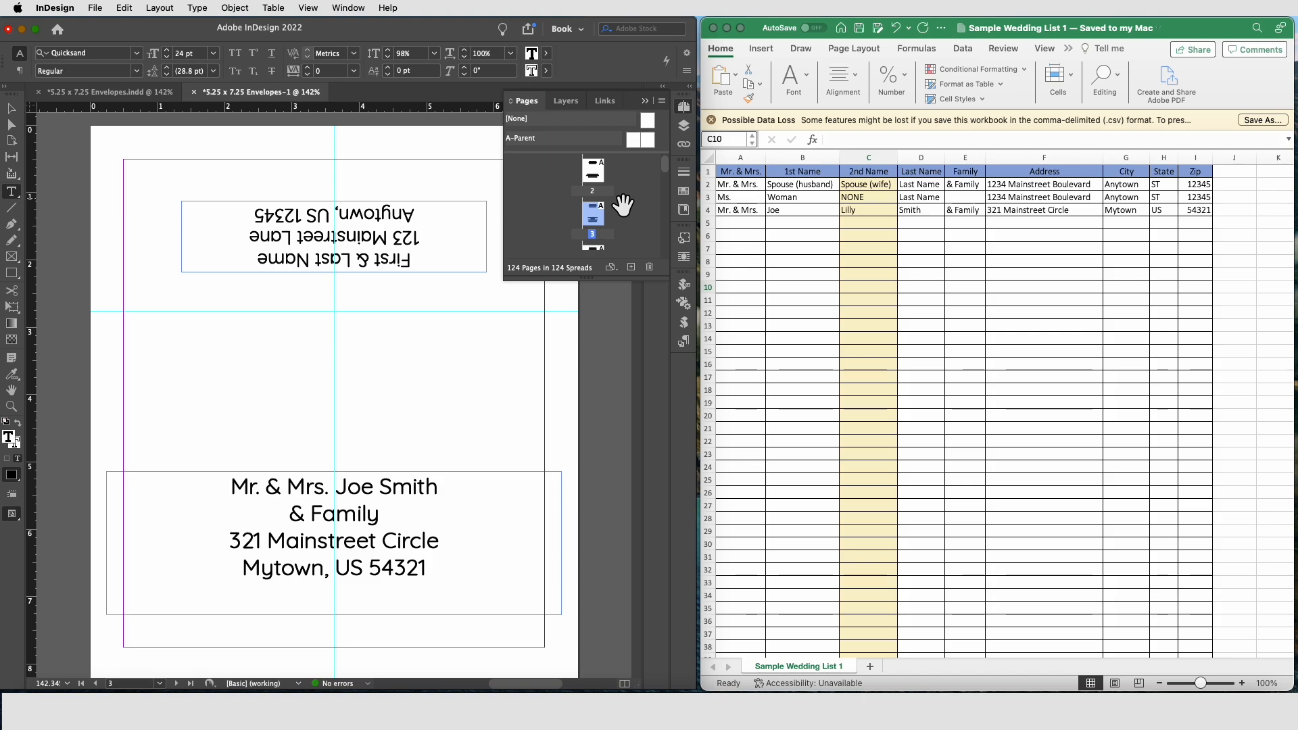
pyautogui.doubleClick(594, 250)
pyautogui.click(345, 586)
pyautogui.click(616, 236)
pyautogui.click(11, 108)
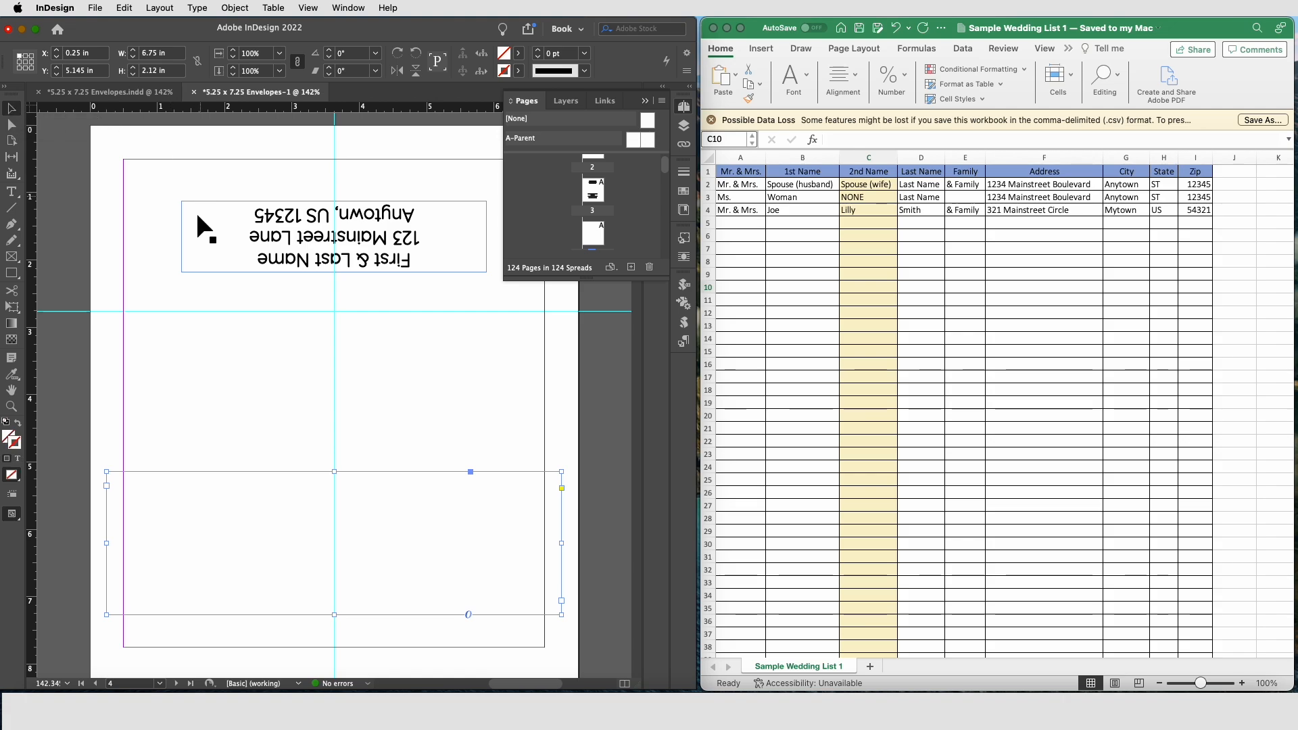
pyautogui.click(81, 277)
pyautogui.scroll(2, 626, 207)
pyautogui.click(595, 175)
pyautogui.doubleClick(593, 216)
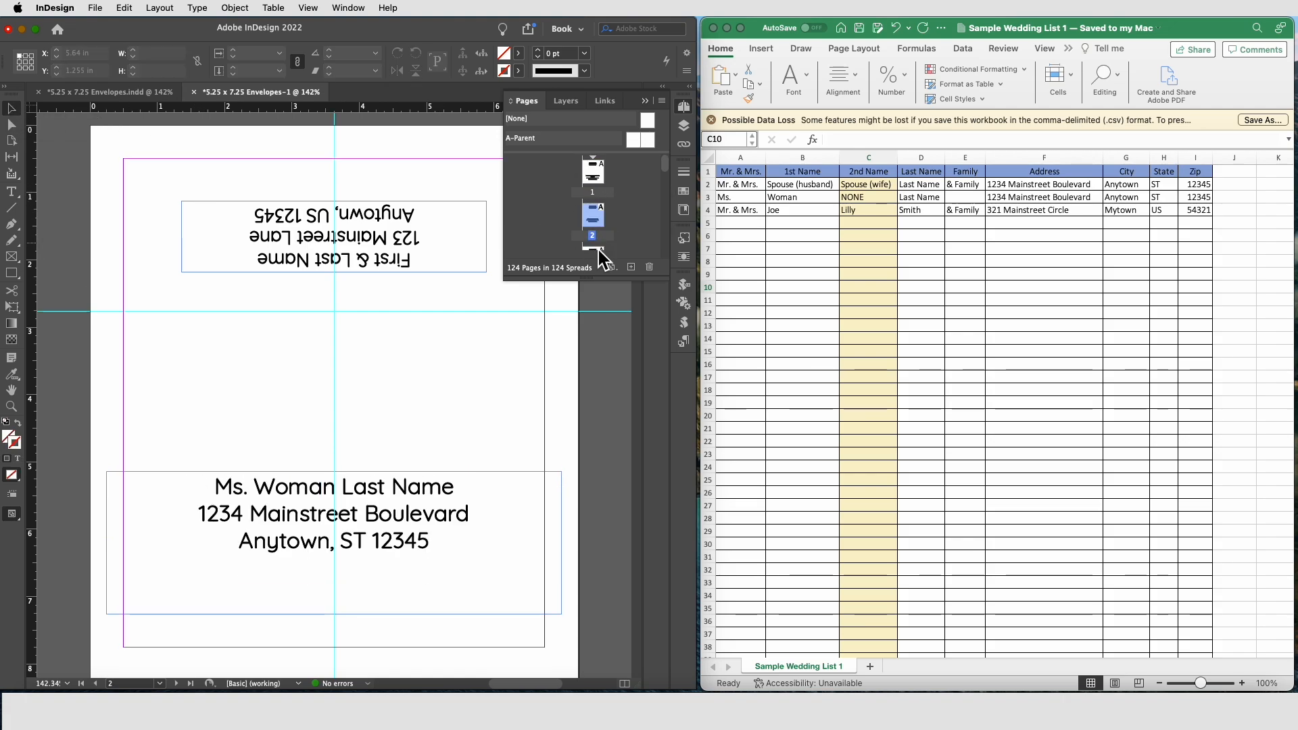
pyautogui.scroll(-1, 609, 235)
pyautogui.doubleClick(595, 236)
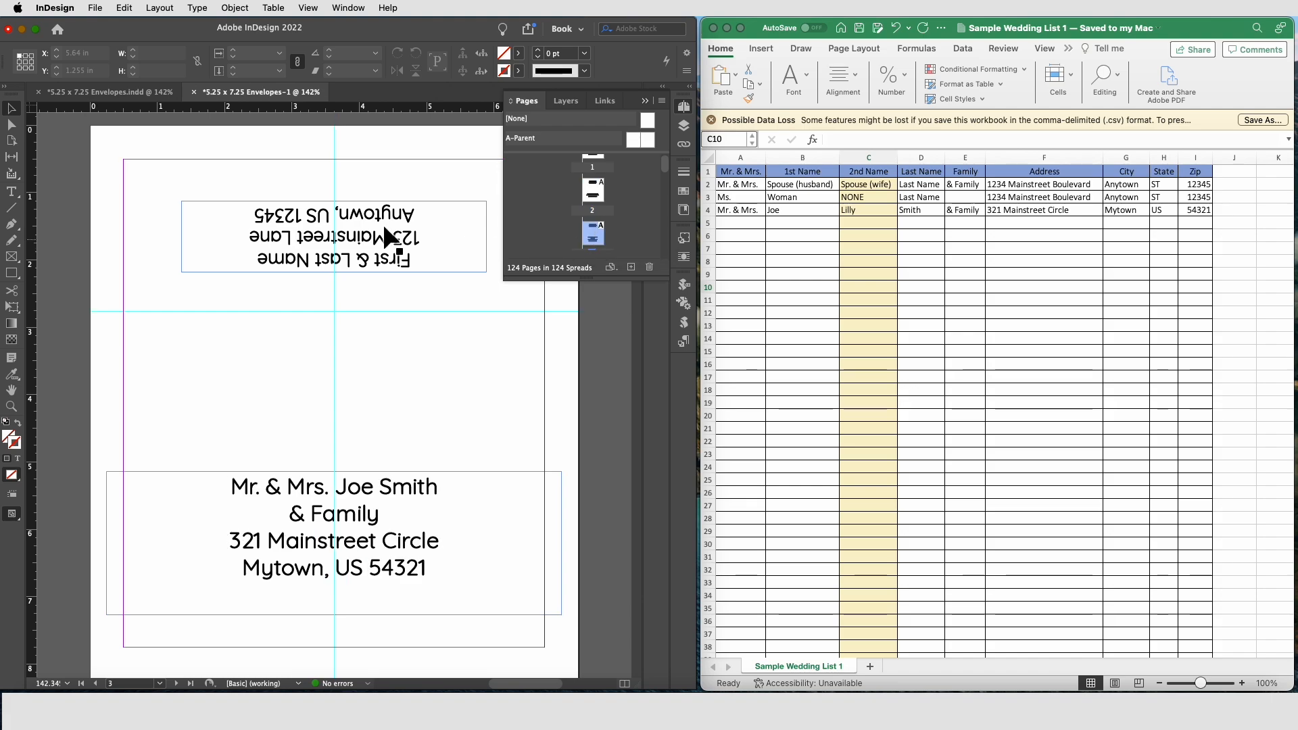
# Step: Save the merged document as 5.25 x 7.25 Envelope Sample.indd on the Desktop
pyautogui.click(95, 7)
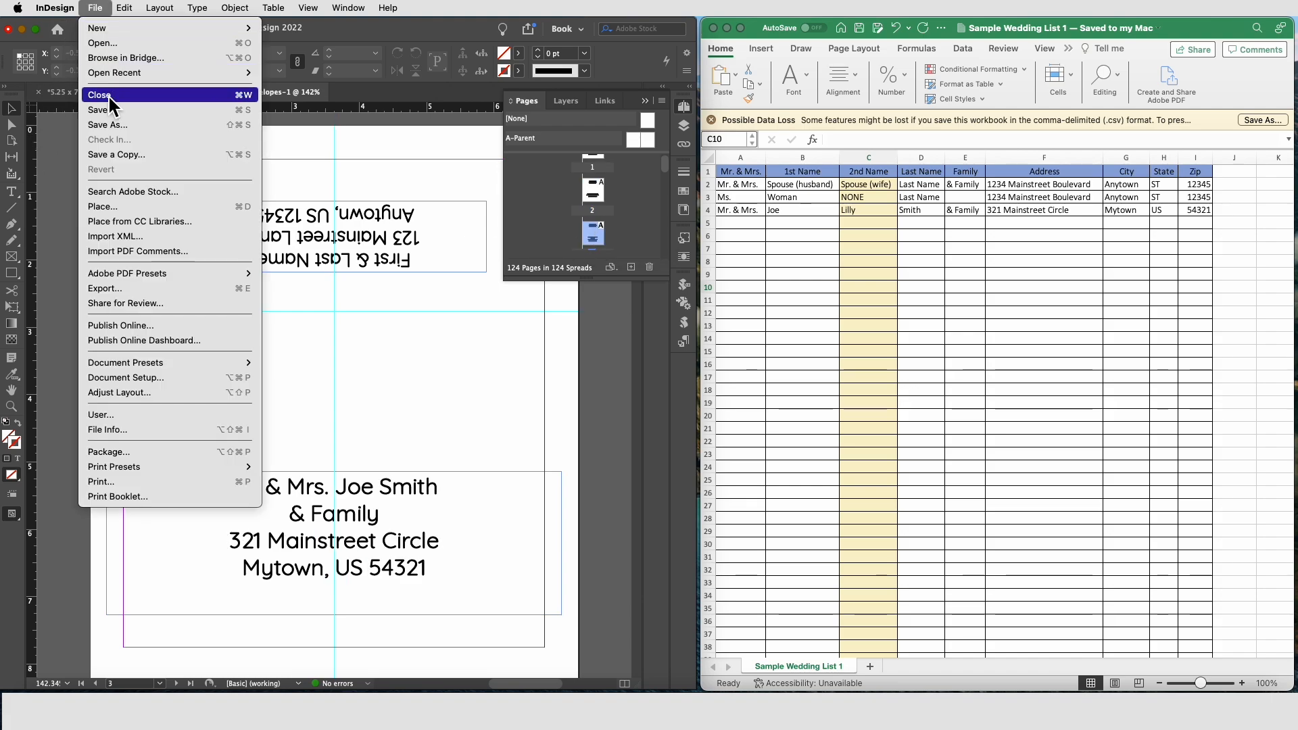
pyautogui.click(112, 126)
pyautogui.press('Right')
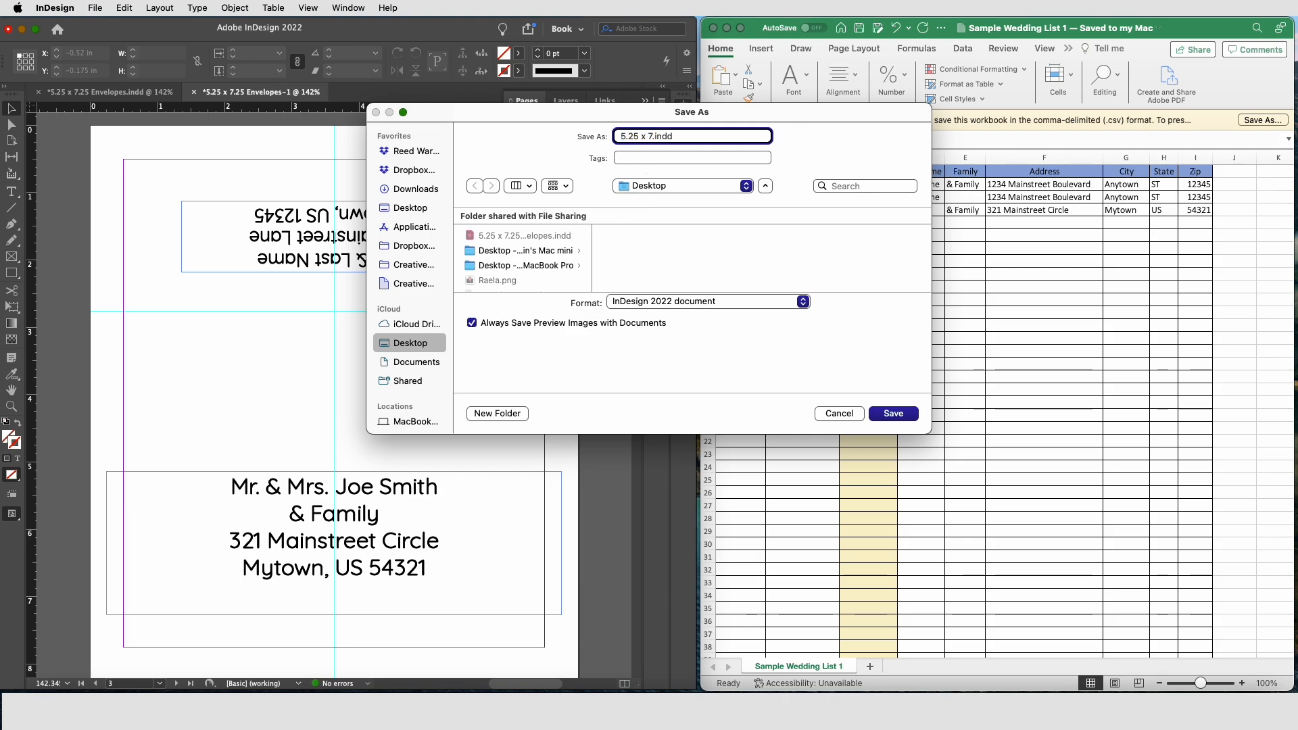
pyautogui.write('Envelope Samp')
pyautogui.write('e.')
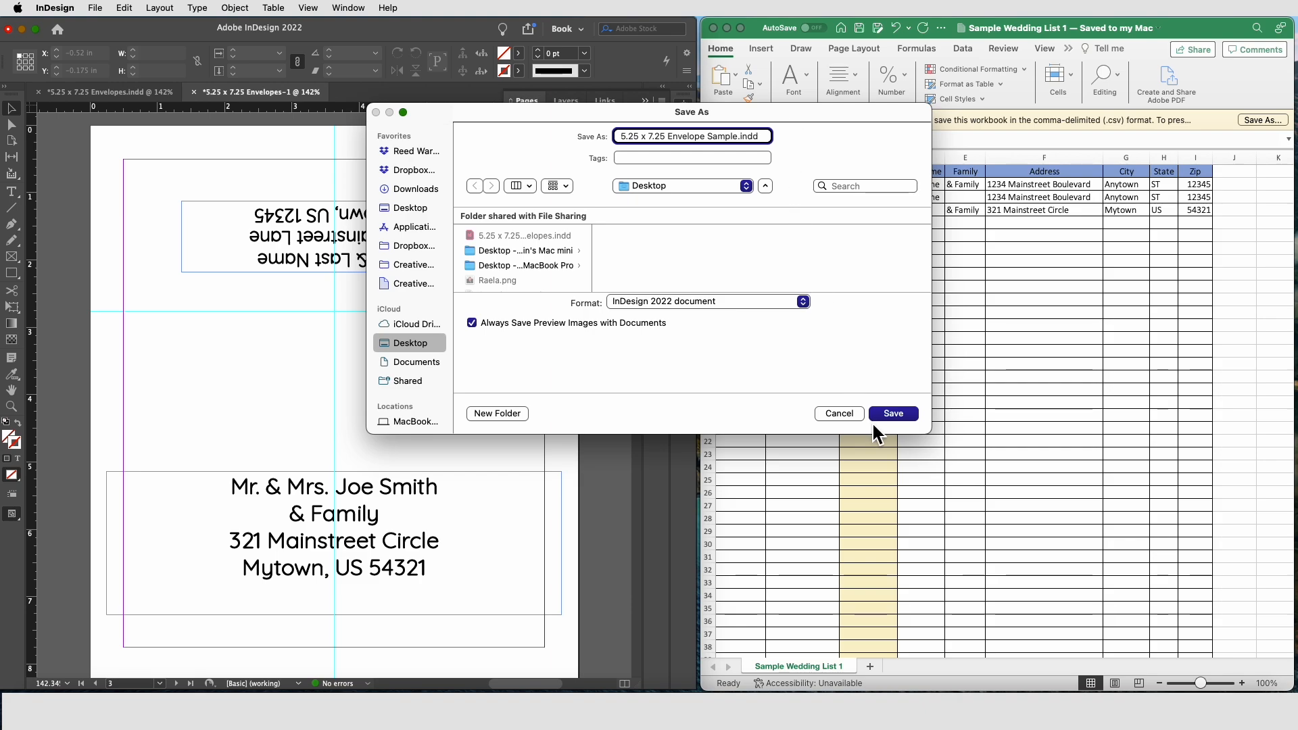
pyautogui.click(893, 414)
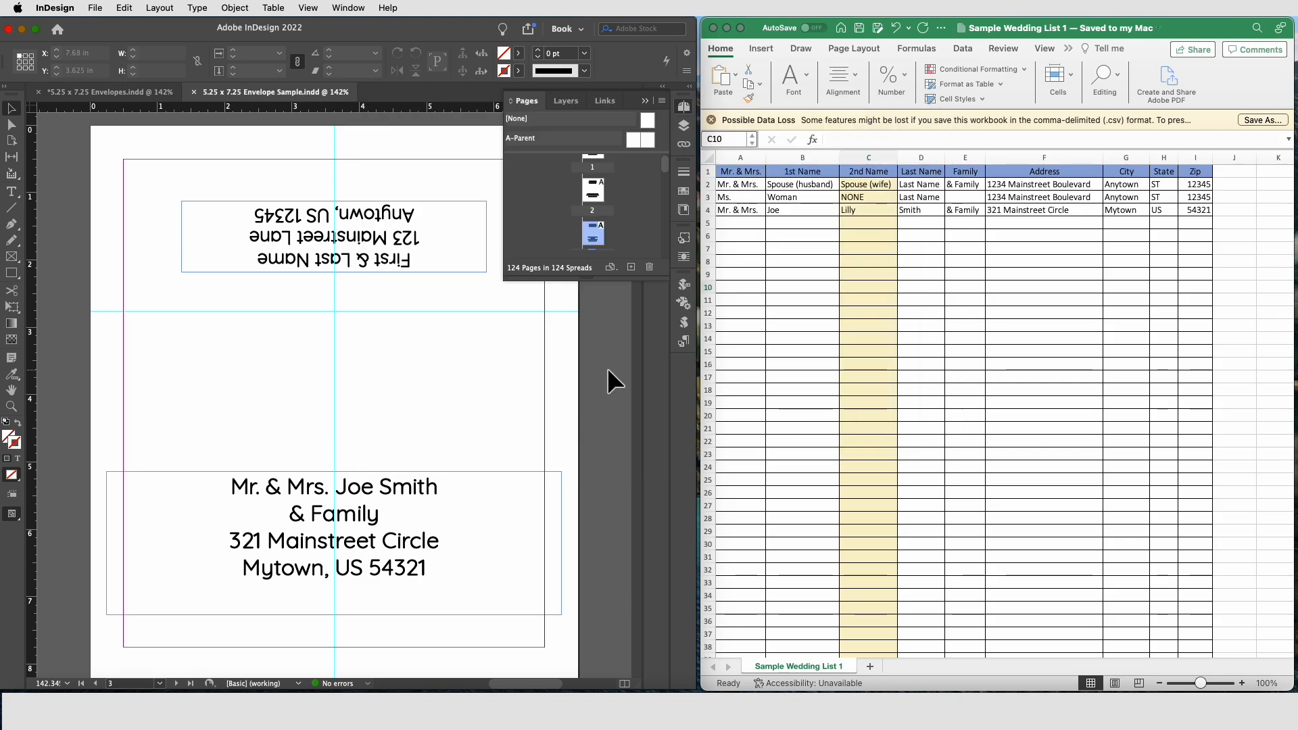
# Step: Open the Print dialog, choose the Canon Pro9000II series printer and set the page range to 1-3
pyautogui.click(95, 8)
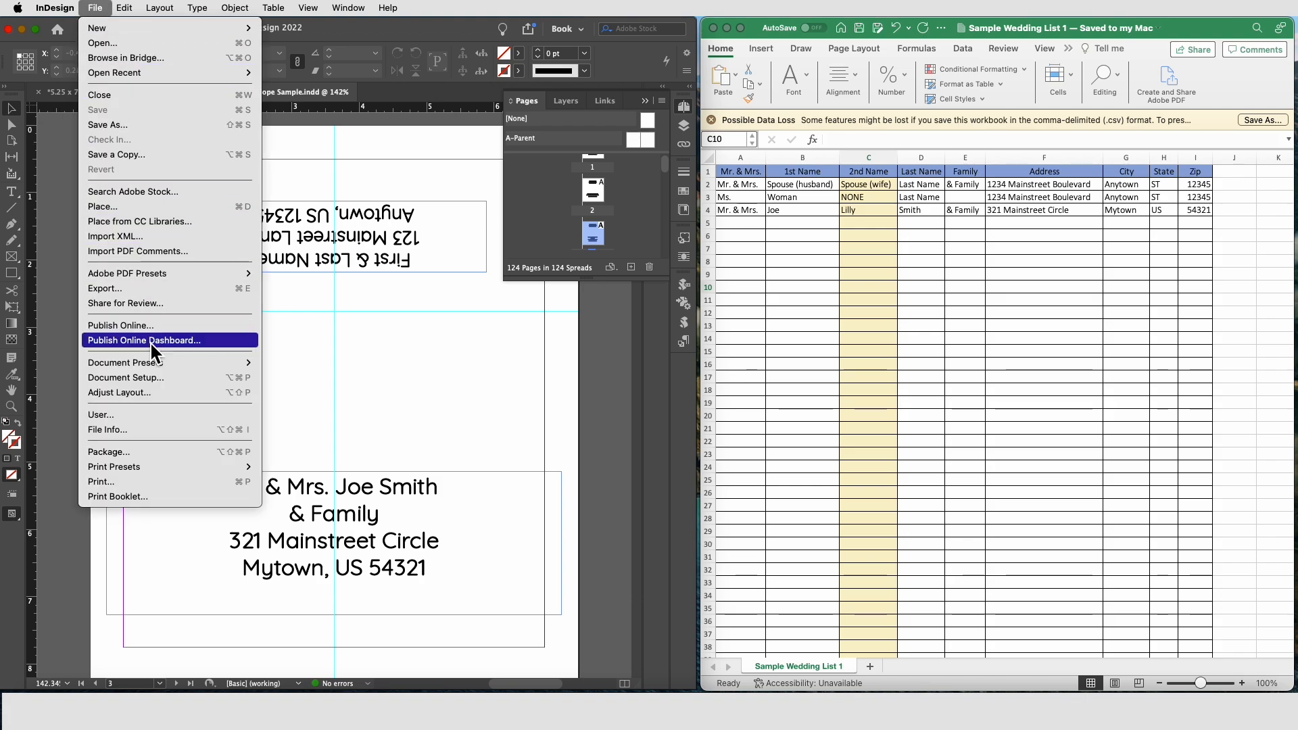
pyautogui.click(144, 483)
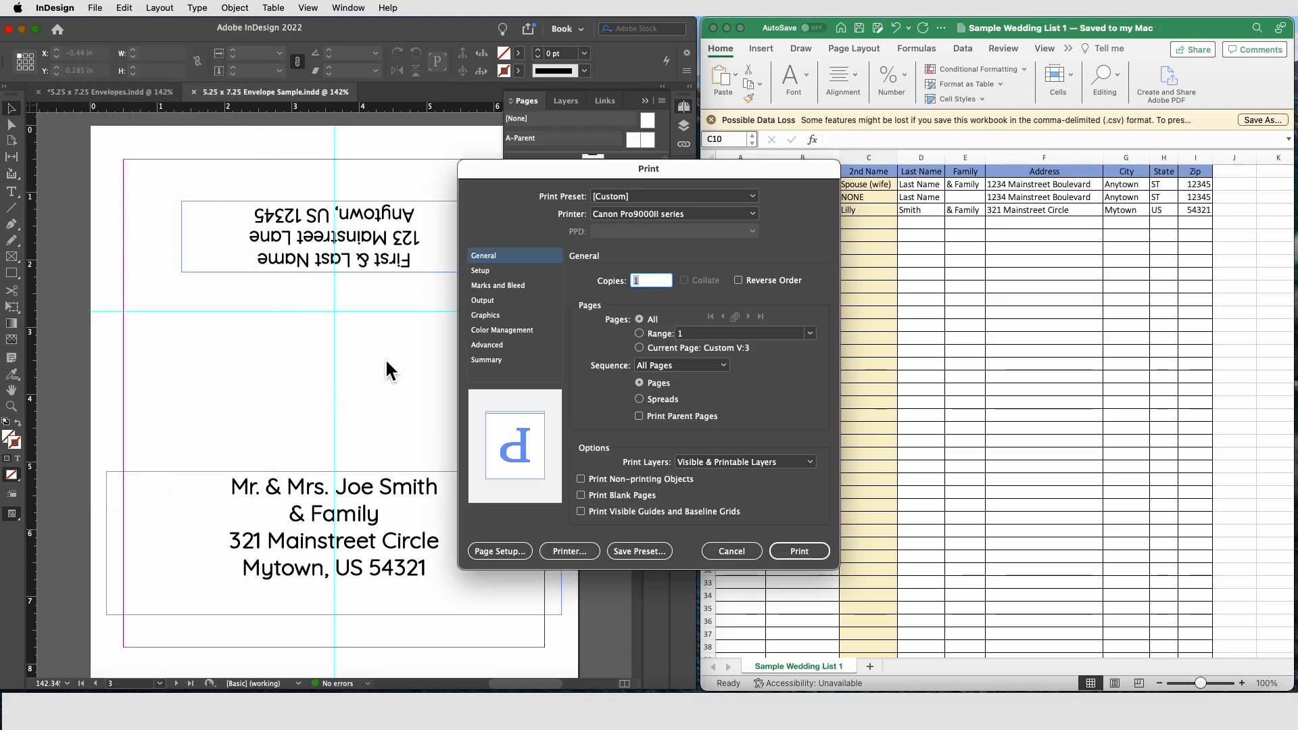
pyautogui.click(644, 215)
pyautogui.click(641, 290)
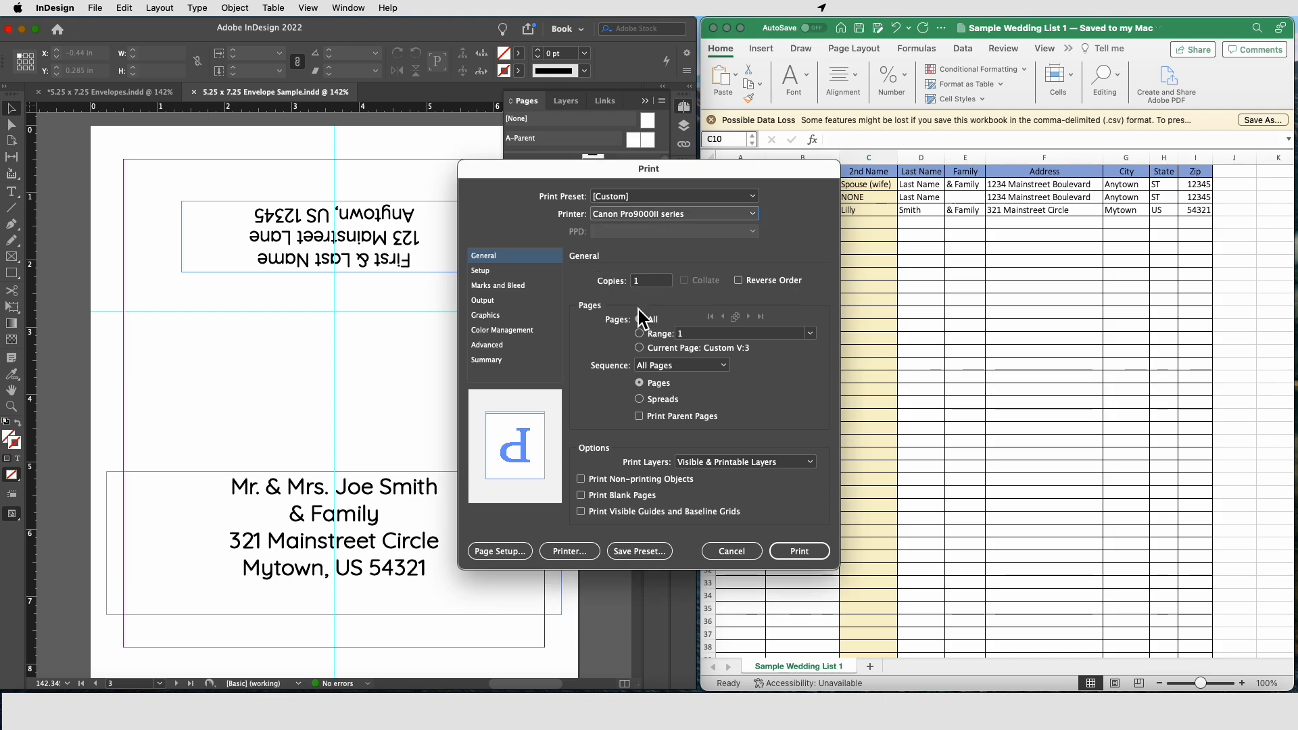
pyautogui.click(653, 334)
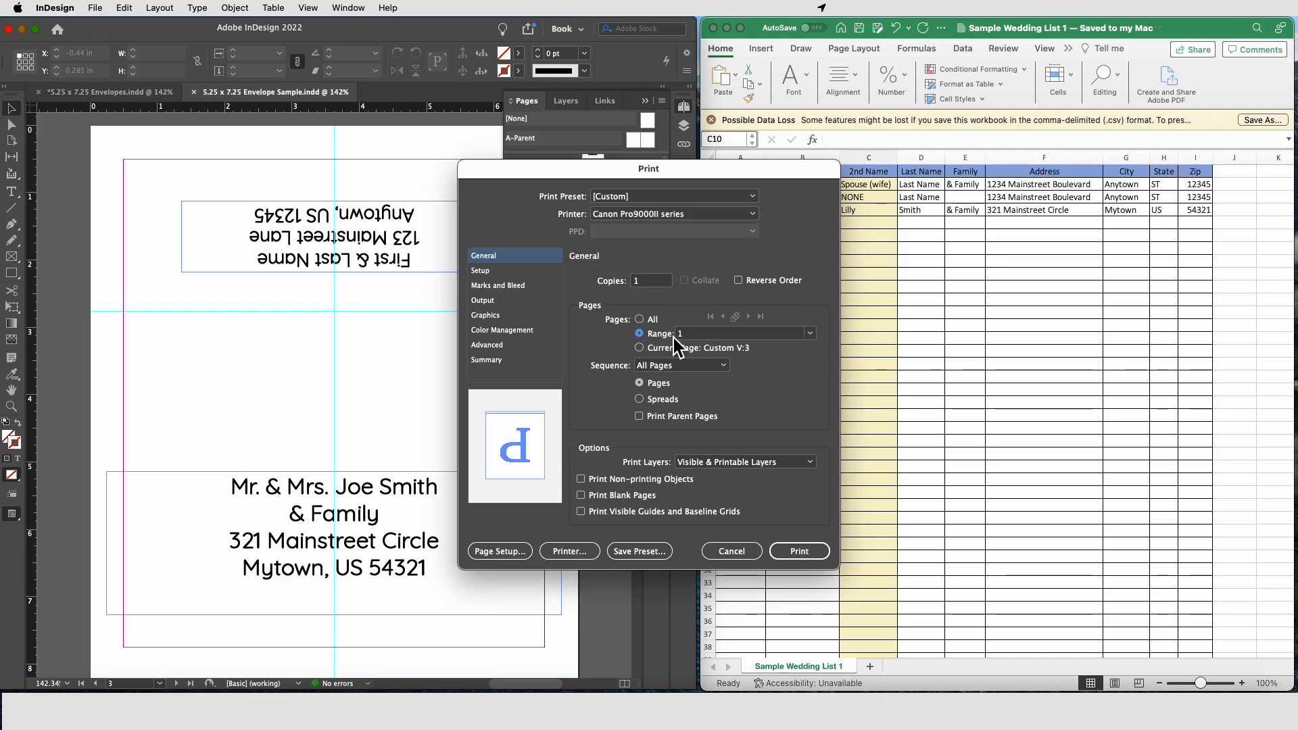
pyautogui.click(761, 334)
pyautogui.write('-3')
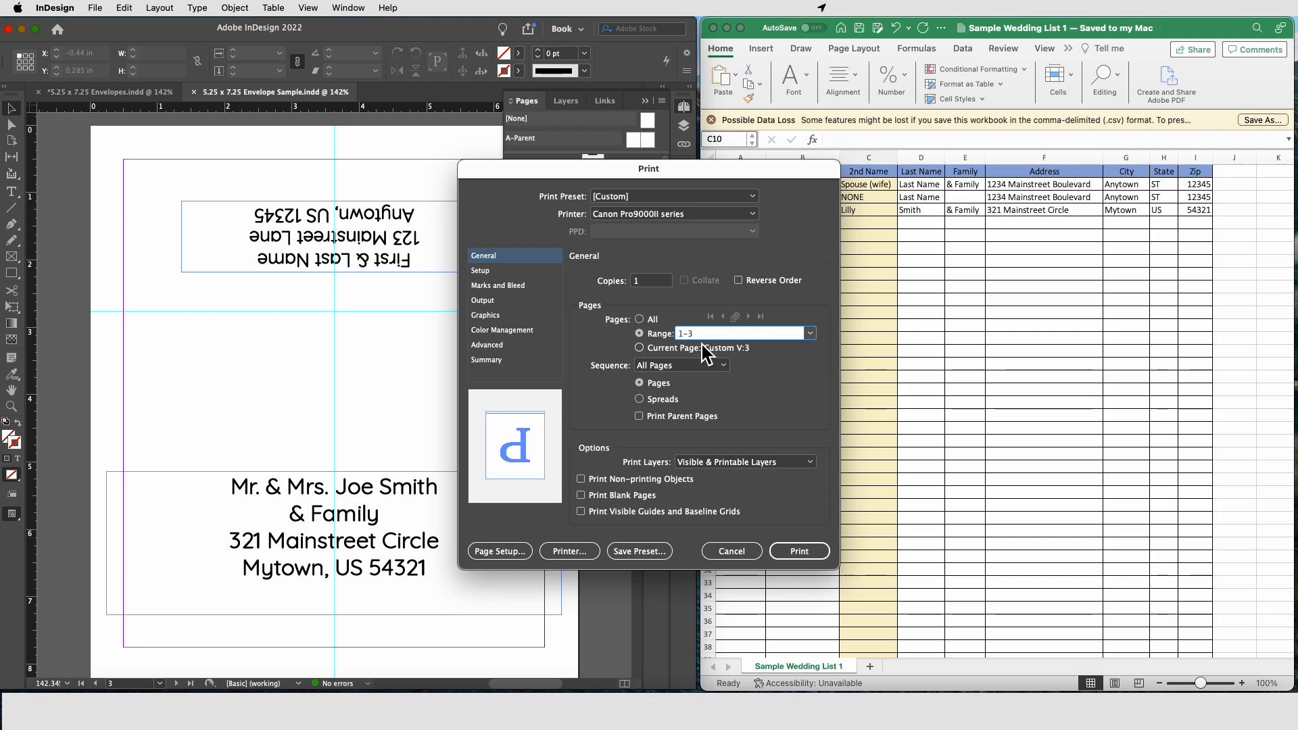
# Step: Confirm the 5.25 x 7.25 Envelope with Flap paper size and set the printer's media type to Other Photo Paper
pyautogui.click(516, 551)
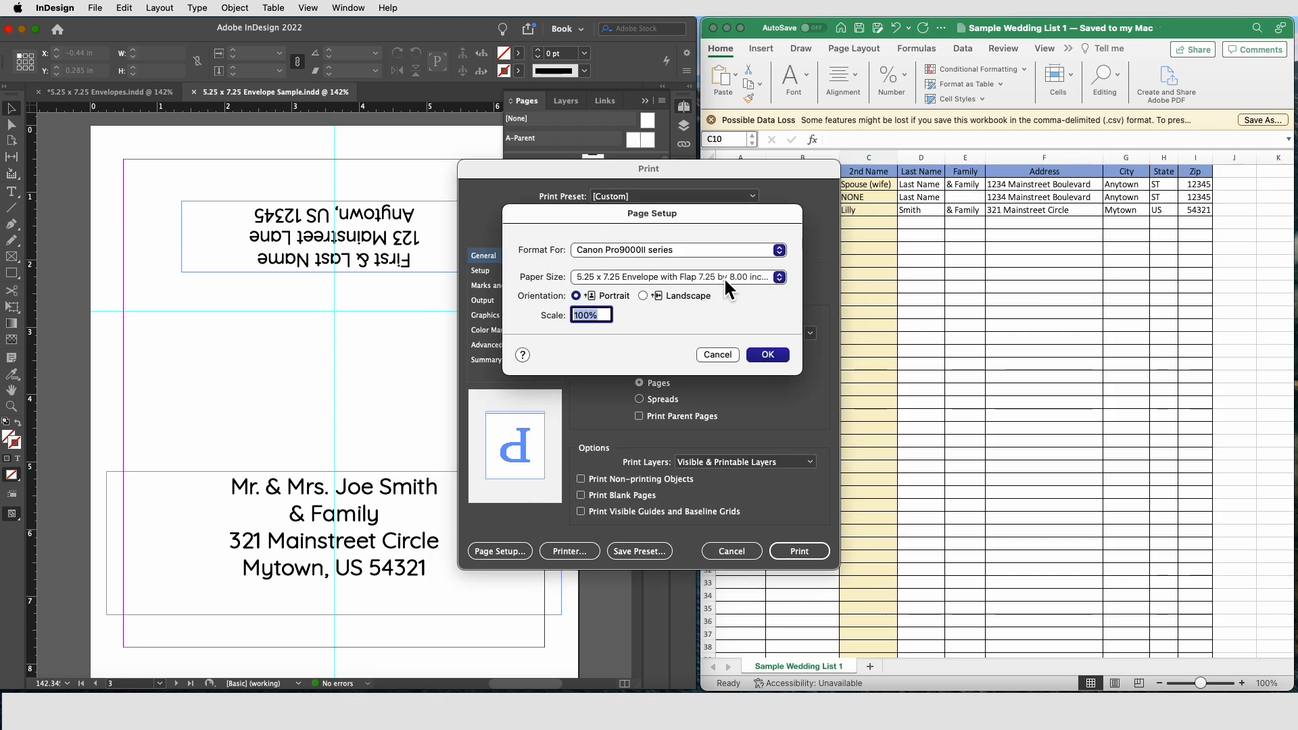
pyautogui.click(766, 355)
pyautogui.click(587, 552)
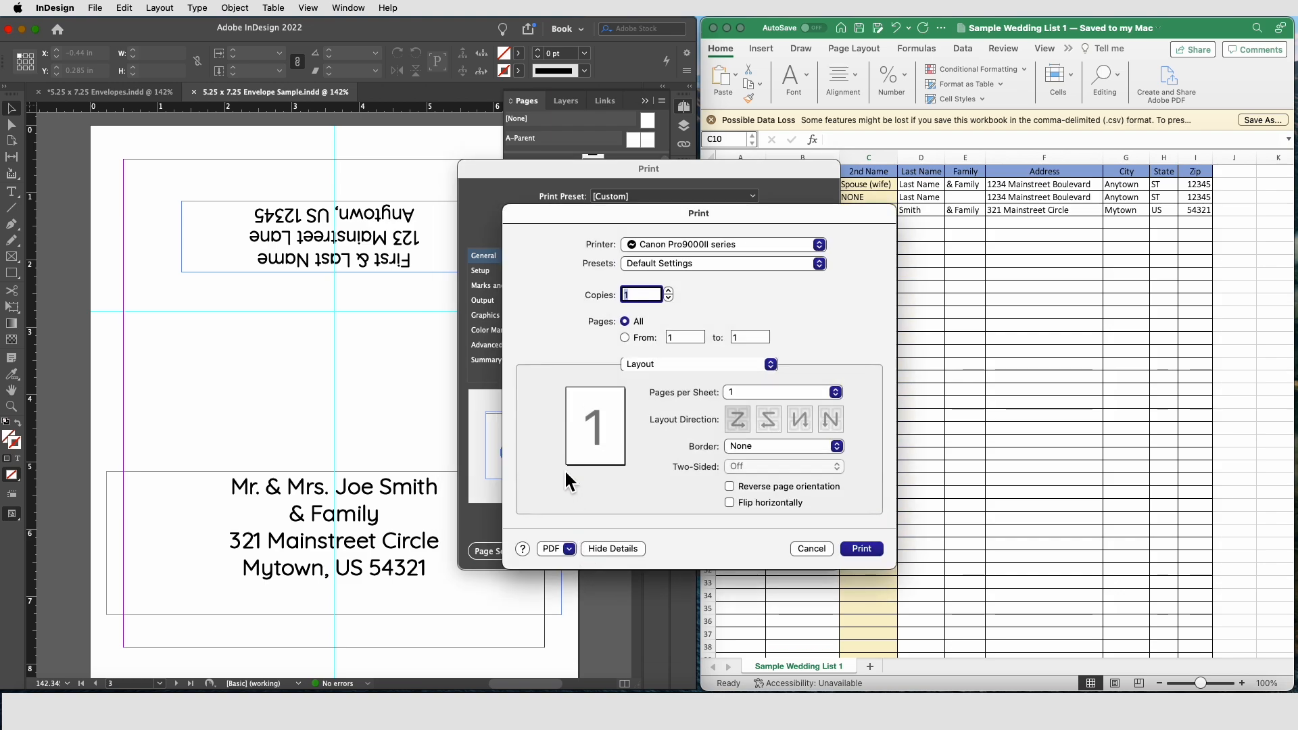
pyautogui.click(691, 363)
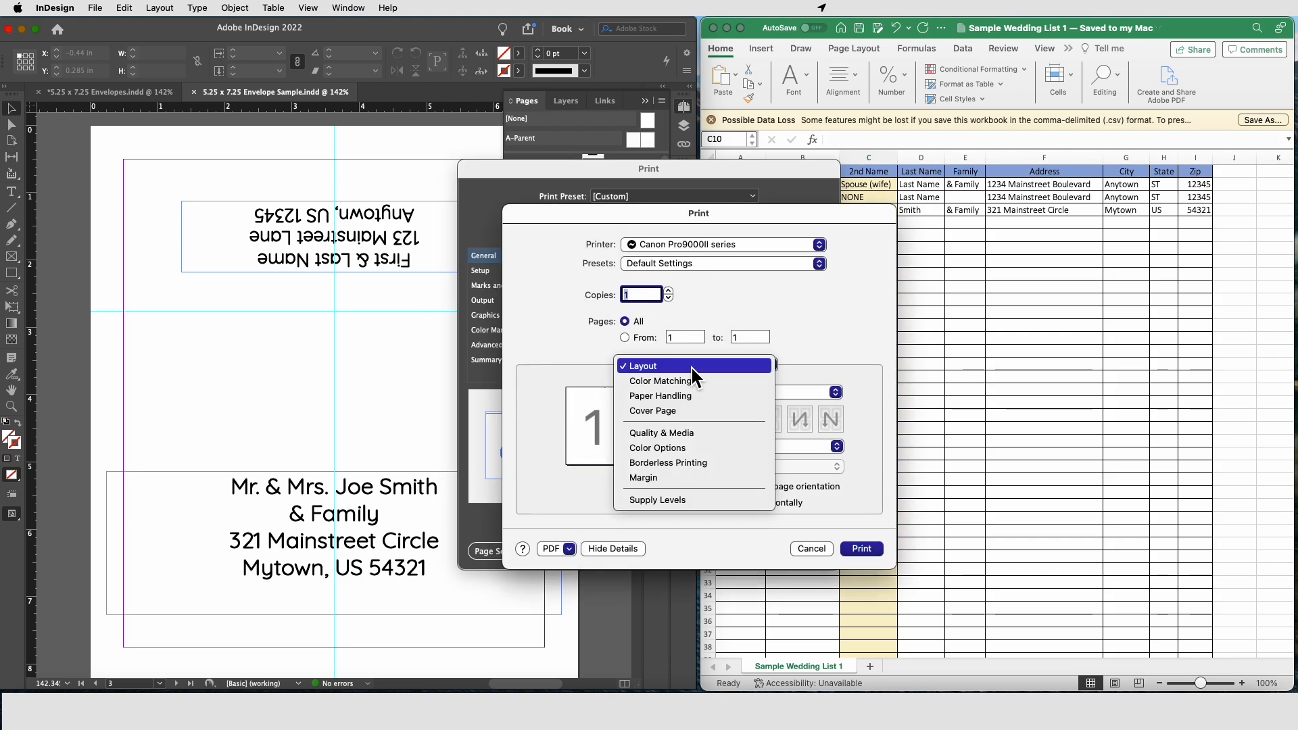
pyautogui.click(693, 432)
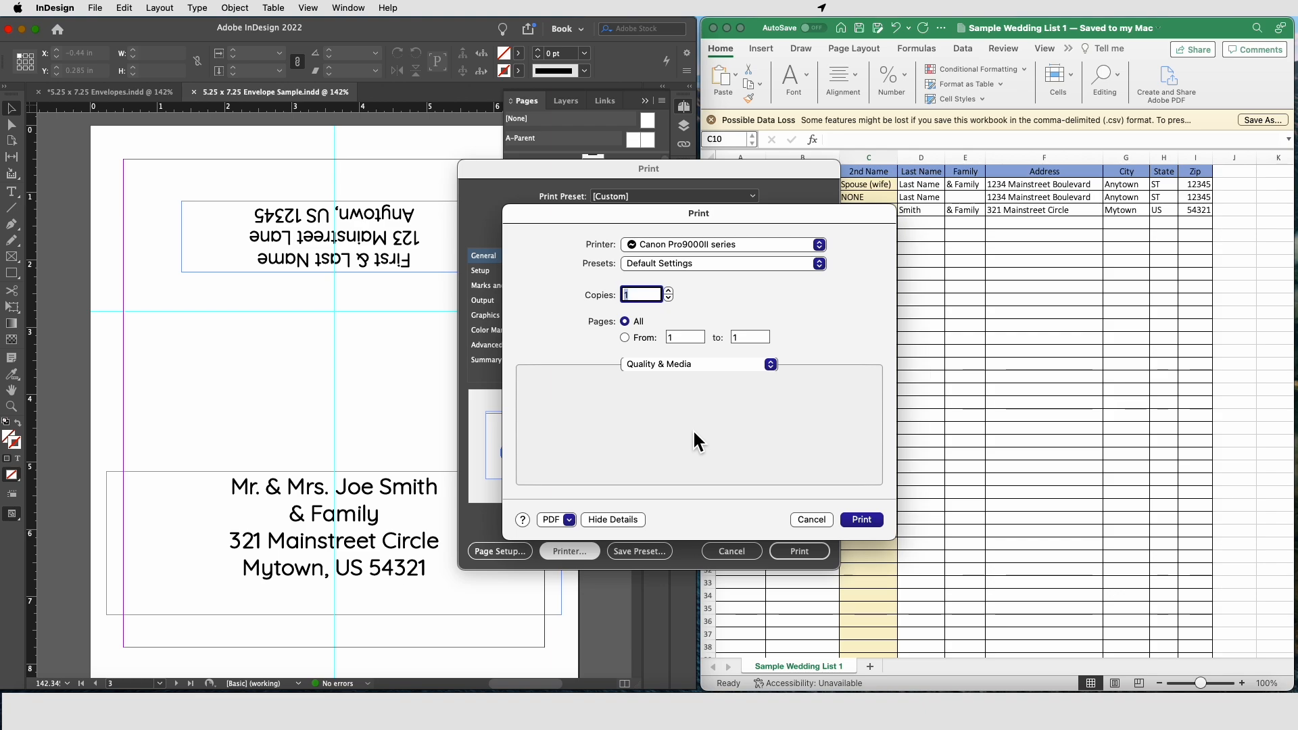
pyautogui.click(671, 385)
pyautogui.click(671, 386)
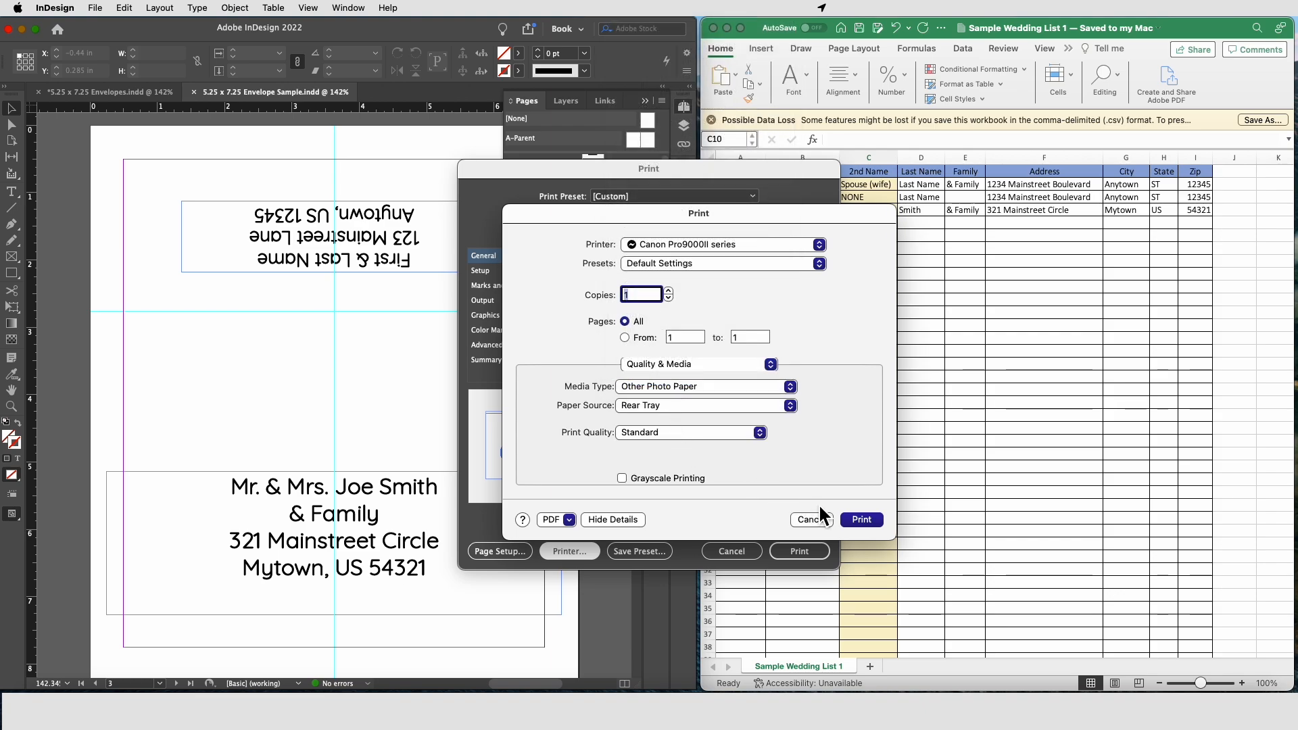
# Step: Print pages 1-3 of the merged envelopes
pyautogui.click(858, 519)
pyautogui.click(799, 551)
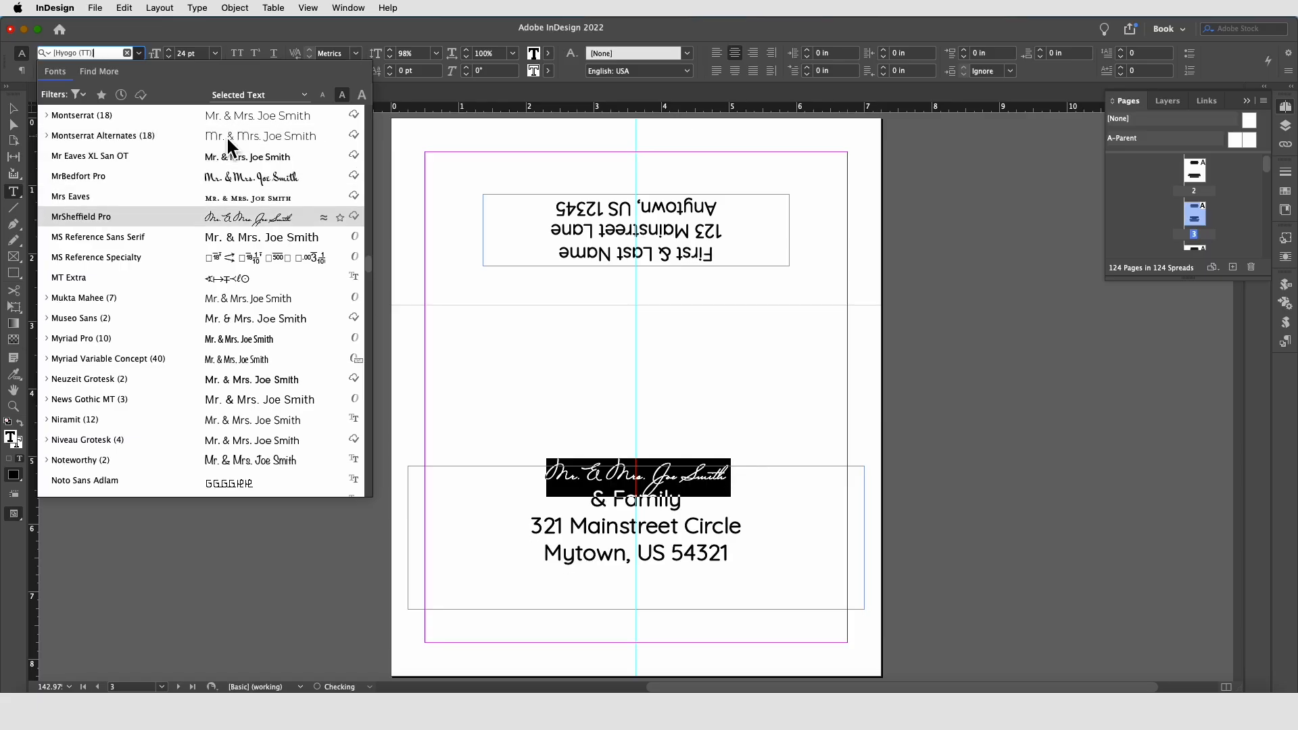
# Step: Preview fonts on the third envelope's recipient name line and apply Quita to it
pyautogui.press('Down')
pyautogui.press('Down')
pyautogui.press('Down')
pyautogui.press('Down')
pyautogui.press('Down')
pyautogui.press('Down')
pyautogui.press('Down')
pyautogui.press('Down')
pyautogui.press('Down')
pyautogui.press('Down')
pyautogui.press('Down')
pyautogui.press('Down')
pyautogui.press('Down')
pyautogui.press('Down')
pyautogui.press('Down')
pyautogui.press('Down')
pyautogui.press('Down')
pyautogui.press('Down')
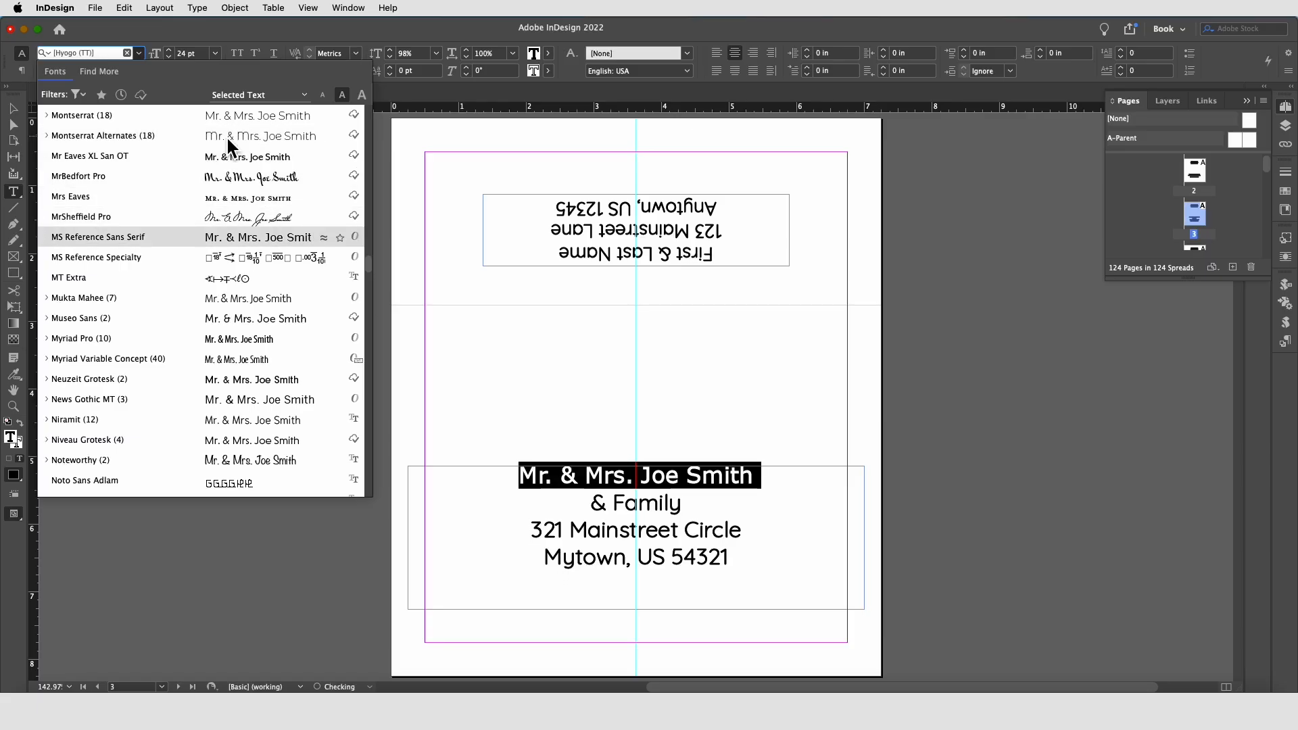
pyautogui.press('Down')
pyautogui.press('Down')
pyautogui.press('Down')
pyautogui.press('Down')
pyautogui.press('Down')
pyautogui.press('Down')
pyautogui.press('Down')
pyautogui.press('Down')
pyautogui.press('Down')
pyautogui.press('Down')
pyautogui.press('Down')
pyautogui.press('Down')
pyautogui.press('Down')
pyautogui.press('Down')
pyautogui.press('Down')
pyautogui.press('Down')
pyautogui.press('Down')
pyautogui.press('Down')
pyautogui.press('Down')
pyautogui.press('Down')
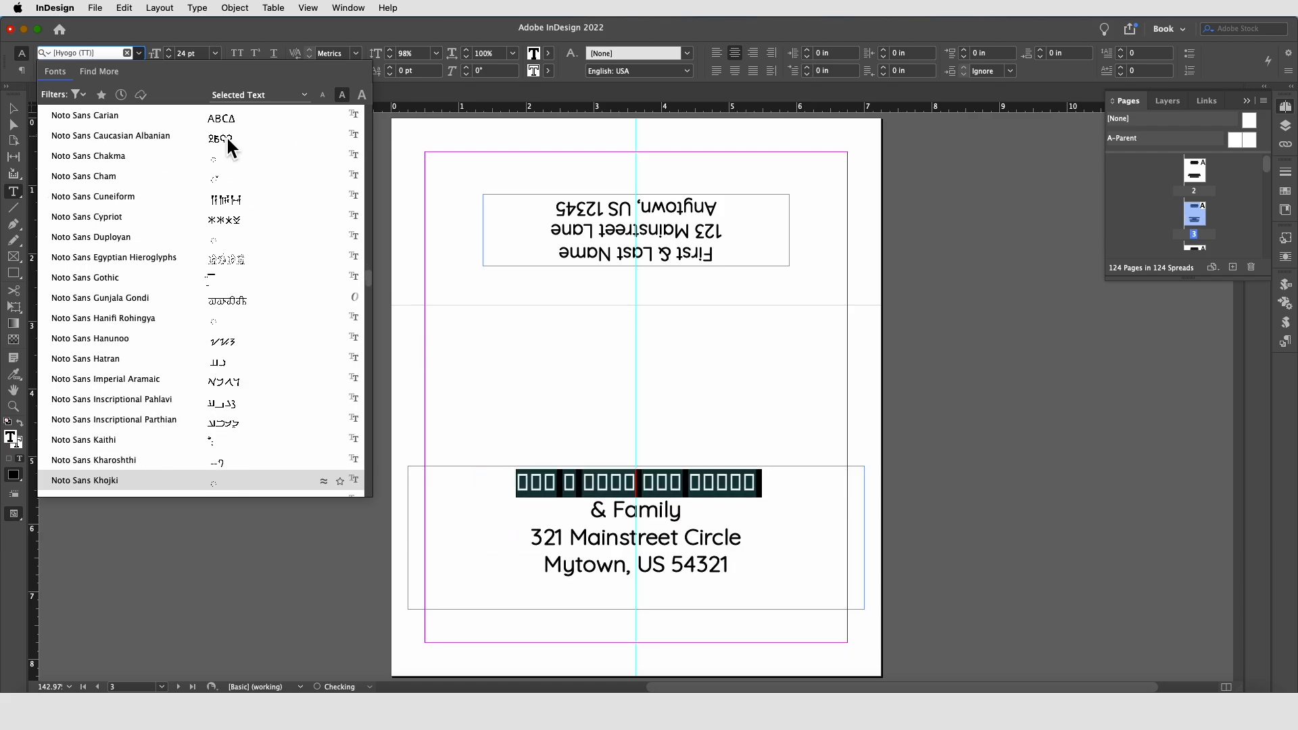
pyautogui.press('Down')
pyautogui.press('Down')
pyautogui.press('Down')
pyautogui.press('Down')
pyautogui.press('Down')
pyautogui.press('Down')
pyautogui.press('Down')
pyautogui.press('Down')
pyautogui.press('Down')
pyautogui.press('Down')
pyautogui.press('Down')
pyautogui.press('Down')
pyautogui.press('Down')
pyautogui.press('Down')
pyautogui.press('Down')
pyautogui.press('Down')
pyautogui.press('Down')
pyautogui.press('Down')
pyautogui.press('Down')
pyautogui.press('Down')
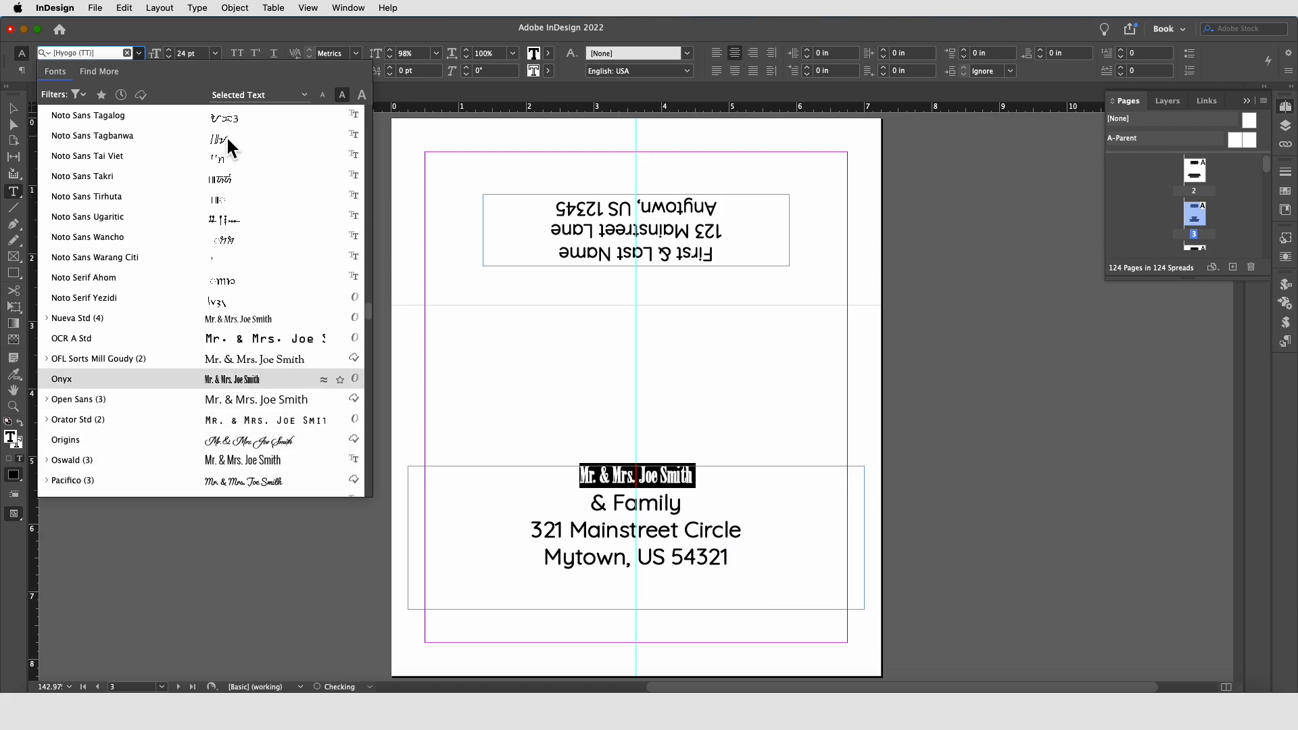
pyautogui.press('Down')
pyautogui.press('Down')
pyautogui.press('Down')
pyautogui.press('Down')
pyautogui.press('Down')
pyautogui.press('Down')
pyautogui.press('Down')
pyautogui.press('Down')
pyautogui.press('Down')
pyautogui.press('Down')
pyautogui.press('Down')
pyautogui.press('Down')
pyautogui.press('Down')
pyautogui.press('Down')
pyautogui.press('Down')
pyautogui.press('Down')
pyautogui.press('Down')
pyautogui.press('Down')
pyautogui.press('Down')
pyautogui.press('Down')
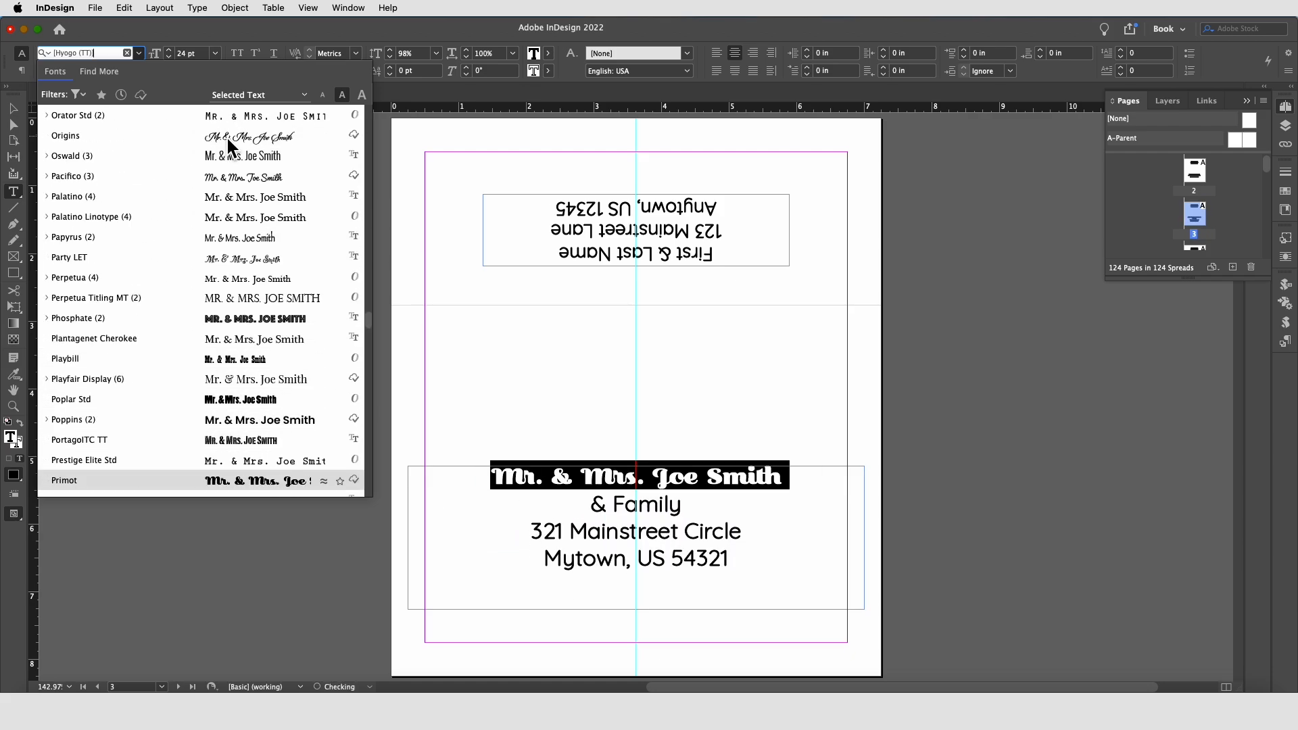
pyautogui.press('Down')
pyautogui.press('Down')
pyautogui.press('Down')
pyautogui.click(130, 481)
# Step: Apply the Gabriola font to the "& Family" and address lines of the recipient block
pyautogui.moveTo(591, 504); pyautogui.dragTo(746, 581)
pyautogui.click(139, 53)
pyautogui.scroll(-6, 180, 324)
pyautogui.scroll(-15, 176, 338)
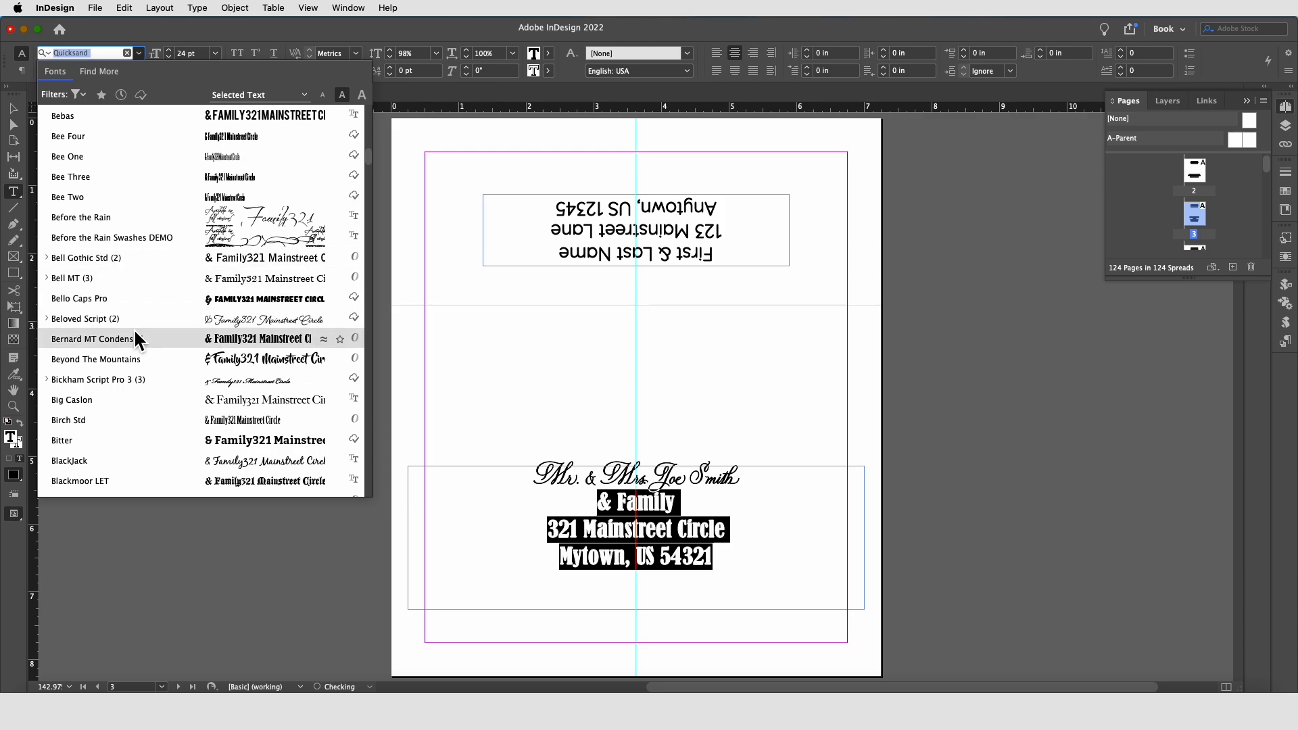
pyautogui.scroll(-4, 131, 338)
pyautogui.scroll(-20, 130, 339)
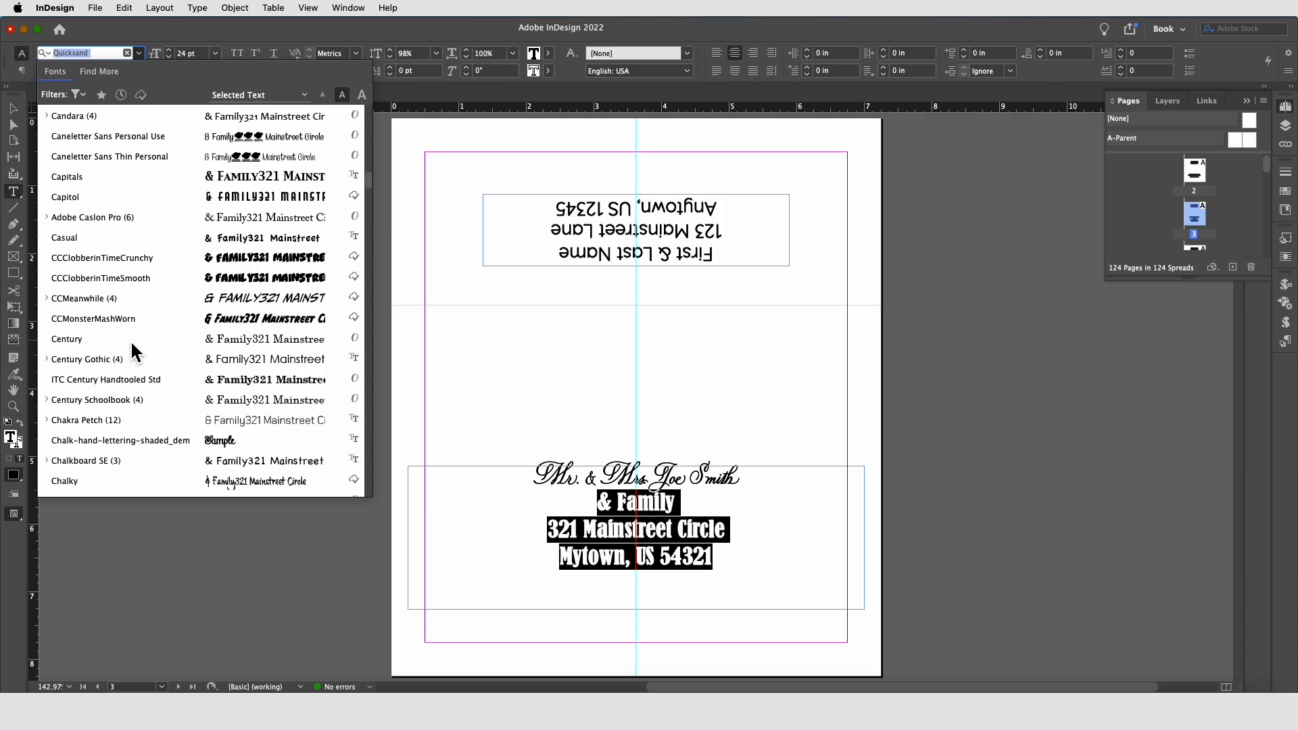
pyautogui.scroll(-20, 125, 363)
pyautogui.click(136, 420)
pyautogui.click(14, 108)
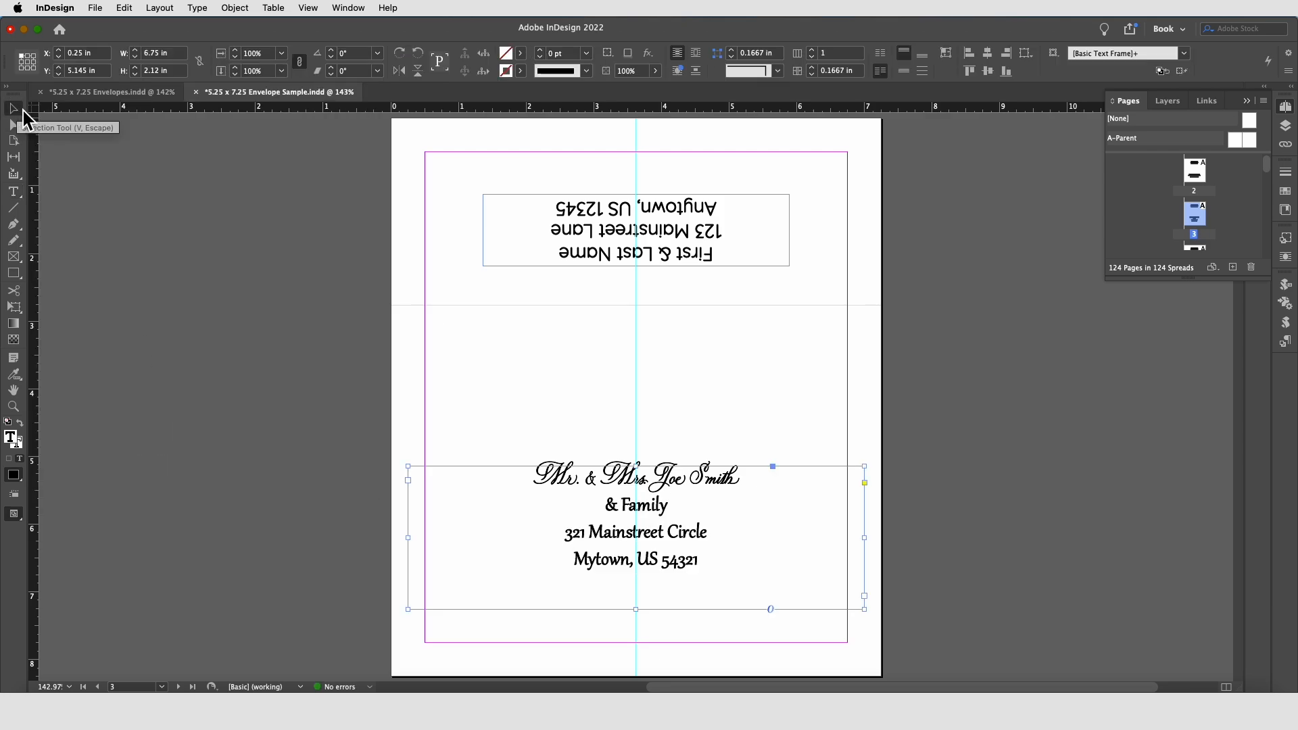
# Step: Apply the Quita font to the name line of the return address
pyautogui.doubleClick(718, 235)
pyautogui.moveTo(720, 253); pyautogui.dragTo(490, 257)
pyautogui.click(139, 53)
pyautogui.scroll(2, 125, 155)
pyautogui.click(123, 139)
# Step: Apply the Gabriola font to the return address street and city lines
pyautogui.moveTo(724, 232); pyautogui.dragTo(553, 207)
pyautogui.click(139, 53)
pyautogui.click(89, 134)
pyautogui.click(13, 108)
# Step: Increase the return address name line's font size to 23 pt
pyautogui.doubleClick(670, 257)
pyautogui.moveTo(713, 257); pyautogui.dragTo(545, 255)
pyautogui.click(170, 50)
pyautogui.click(169, 50)
pyautogui.click(170, 50)
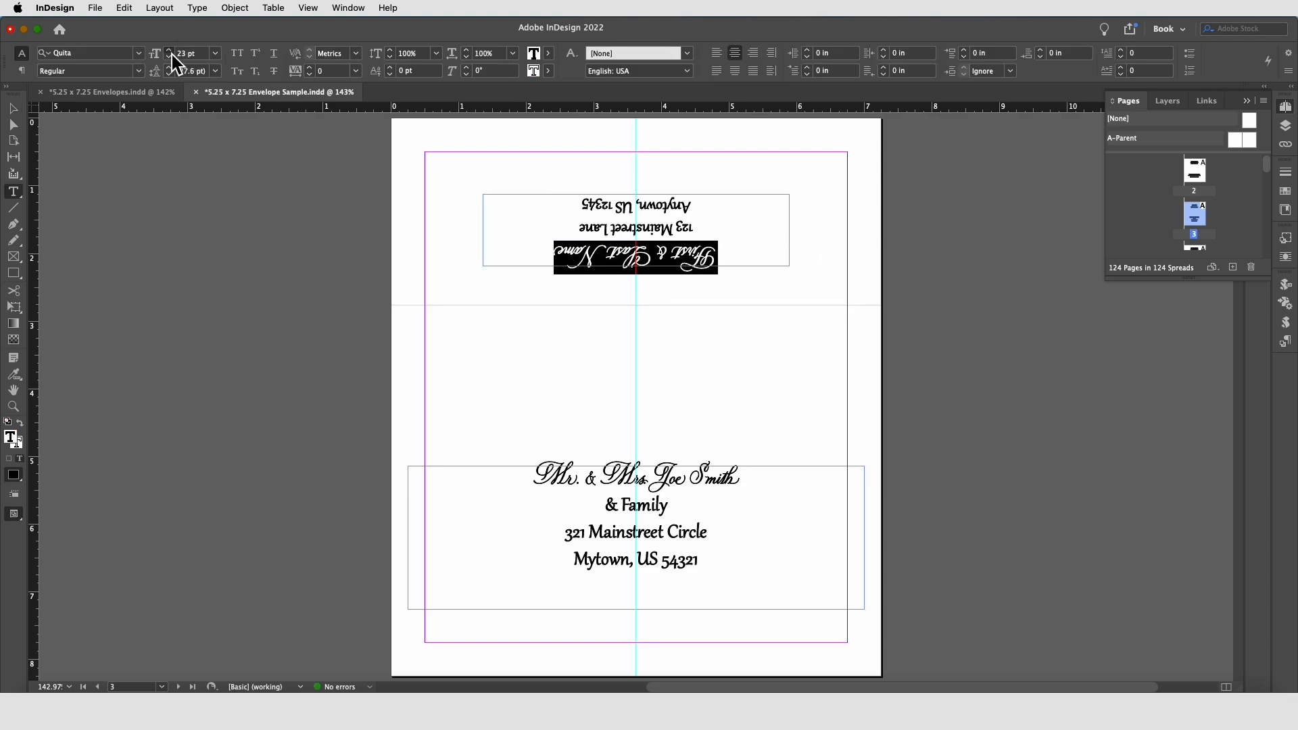
pyautogui.click(170, 50)
pyautogui.click(13, 108)
# Step: Apply the Quita font to the "& Family" line of the recipient block
pyautogui.click(240, 361)
pyautogui.doubleClick(639, 483)
pyautogui.moveTo(604, 505); pyautogui.dragTo(704, 514)
pyautogui.click(138, 54)
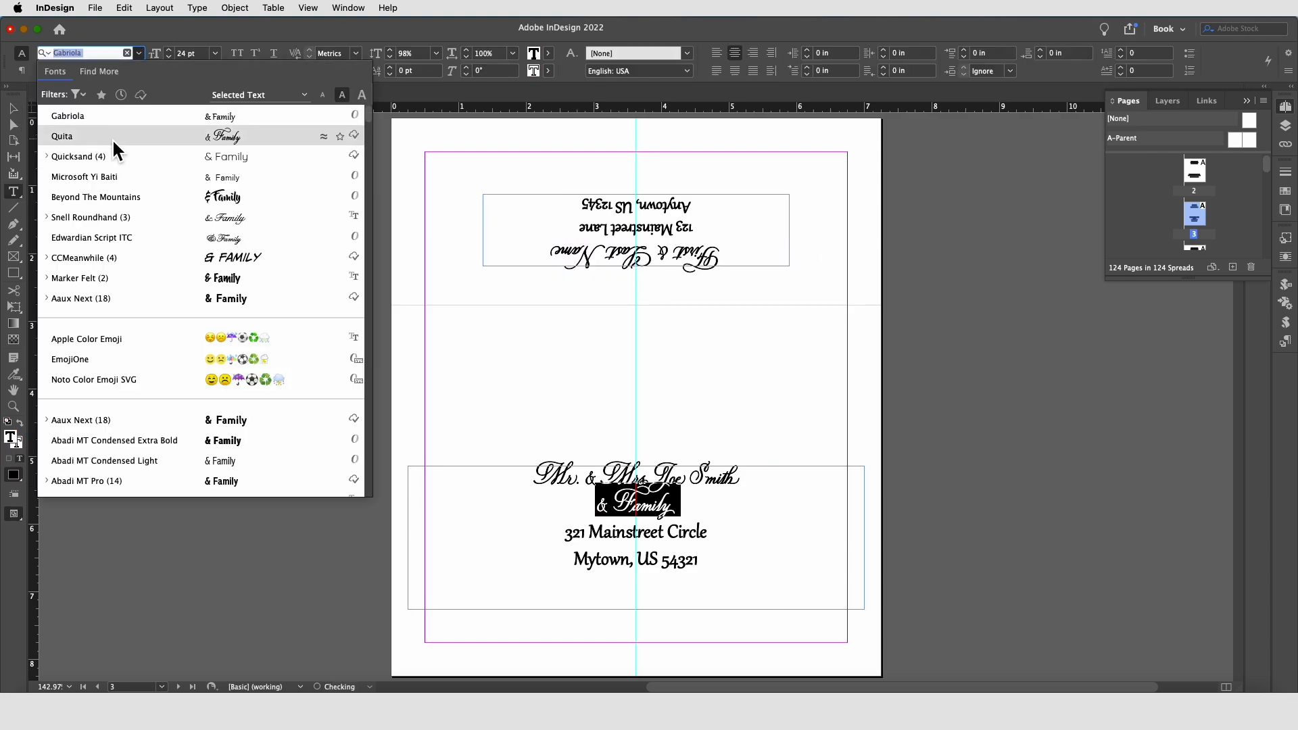
pyautogui.click(37, 139)
pyautogui.press('Escape')
# Step: Insert a reduced-size line break between the recipient name and the "& Family" line
pyautogui.click(287, 383)
pyautogui.doubleClick(747, 477)
pyautogui.press('Return')
pyautogui.click(171, 58)
pyautogui.click(170, 59)
pyautogui.click(171, 58)
pyautogui.click(170, 58)
pyautogui.click(170, 58)
pyautogui.press('Escape')
# Step: Save the merged envelope document
pyautogui.click(780, 334)
pyautogui.click(94, 8)
pyautogui.click(116, 120)
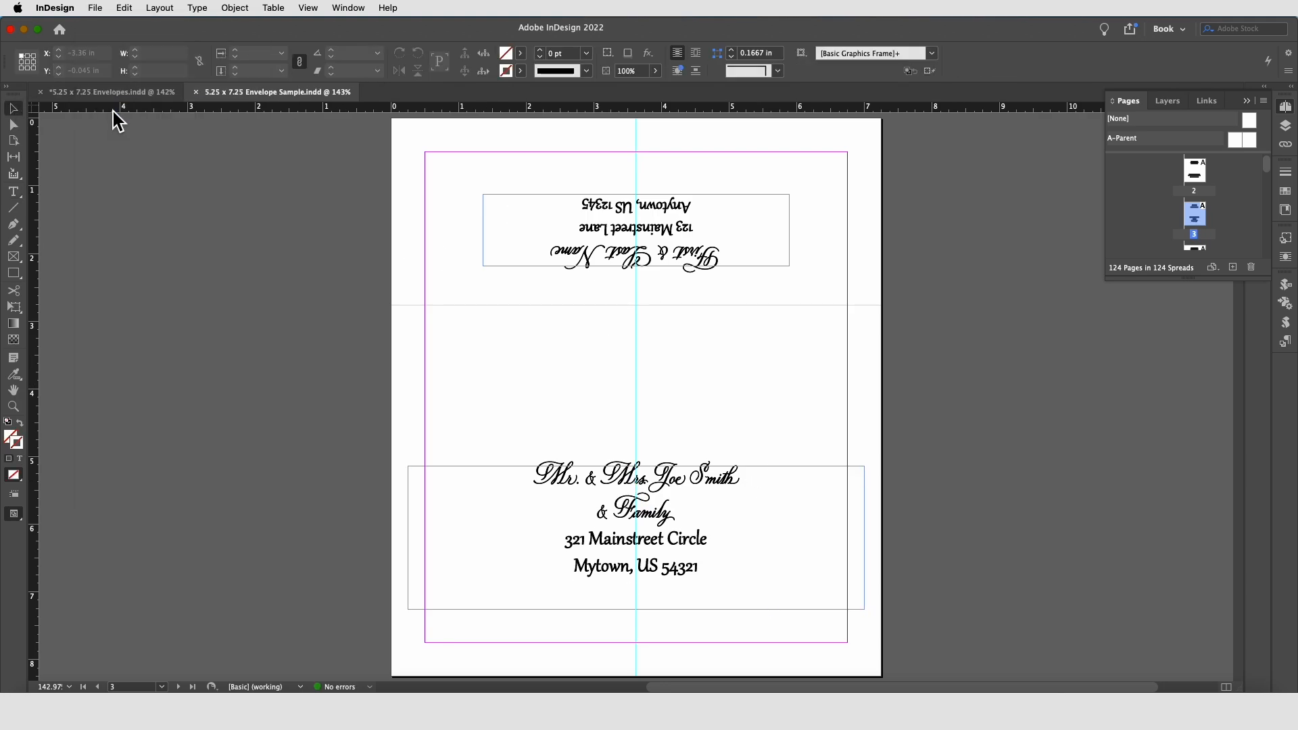
# Step: Switch to the 5.25 x 7.25 Envelopes.indd template and apply Quita to the name and <<Family>> placeholder lines
pyautogui.click(114, 93)
pyautogui.doubleClick(453, 424)
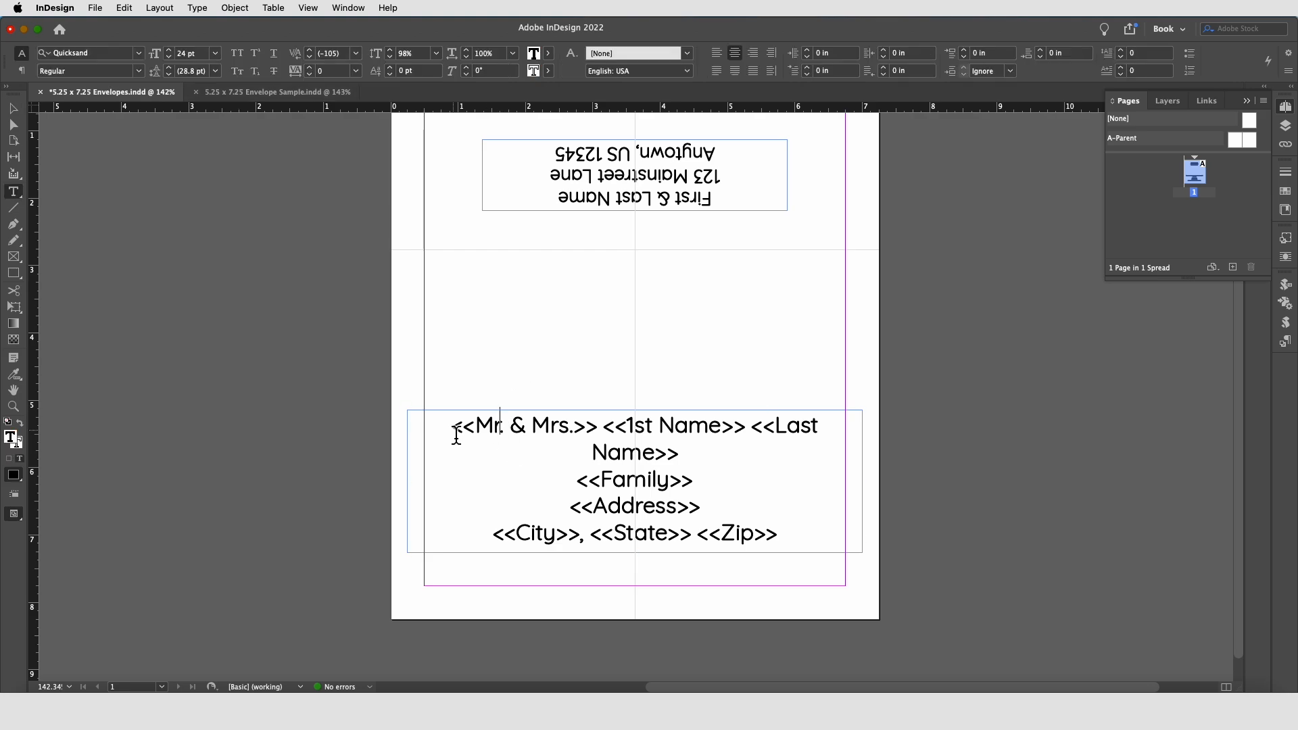
pyautogui.moveTo(452, 425); pyautogui.dragTo(697, 481)
pyautogui.click(140, 53)
pyautogui.click(110, 135)
pyautogui.moveTo(572, 473); pyautogui.dragTo(779, 503)
pyautogui.click(139, 53)
pyautogui.click(110, 135)
# Step: Apply the Gabriola font to the template's return address street and city lines
pyautogui.click(593, 179)
pyautogui.moveTo(728, 183); pyautogui.dragTo(550, 150)
pyautogui.click(140, 53)
pyautogui.click(108, 117)
# Step: Apply the Quita font to the template's return address name line
pyautogui.moveTo(719, 203); pyautogui.dragTo(552, 203)
pyautogui.click(139, 53)
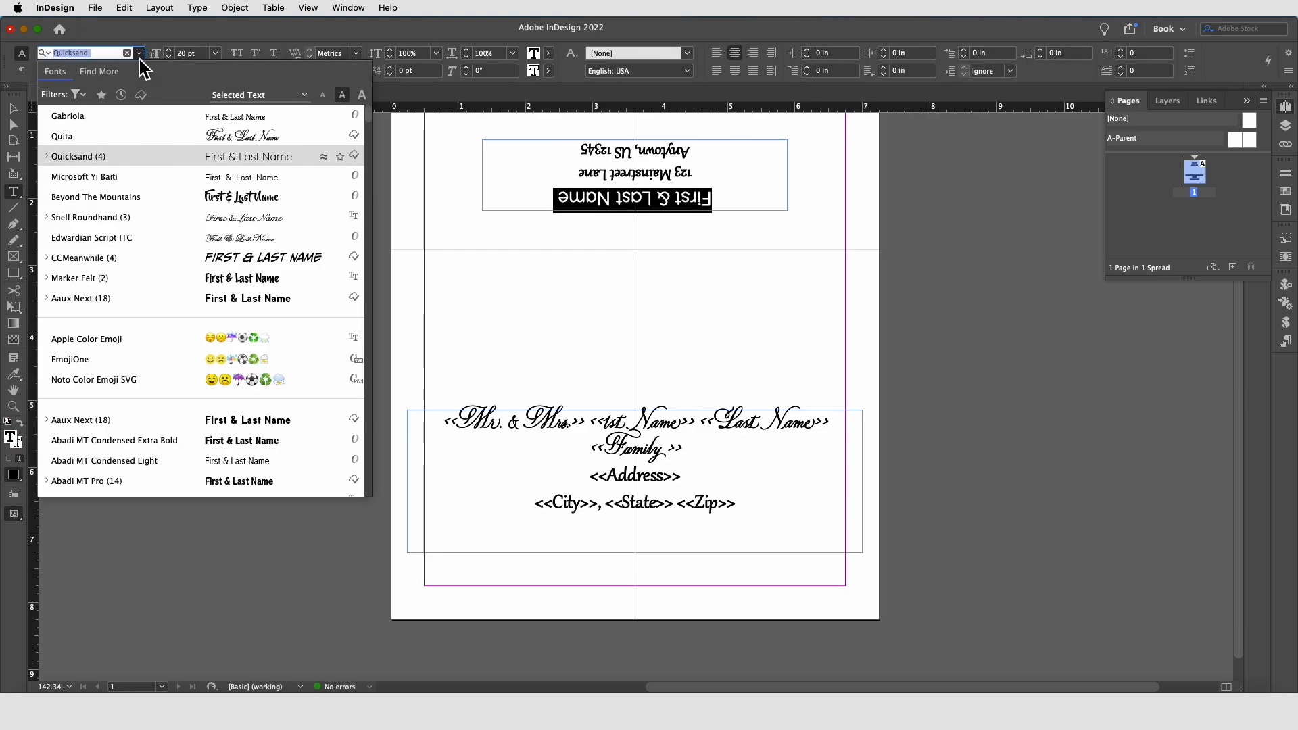
pyautogui.click(69, 138)
pyautogui.press('Escape')
pyautogui.click(230, 204)
# Step: Save the envelope template document
pyautogui.click(95, 7)
pyautogui.click(101, 110)
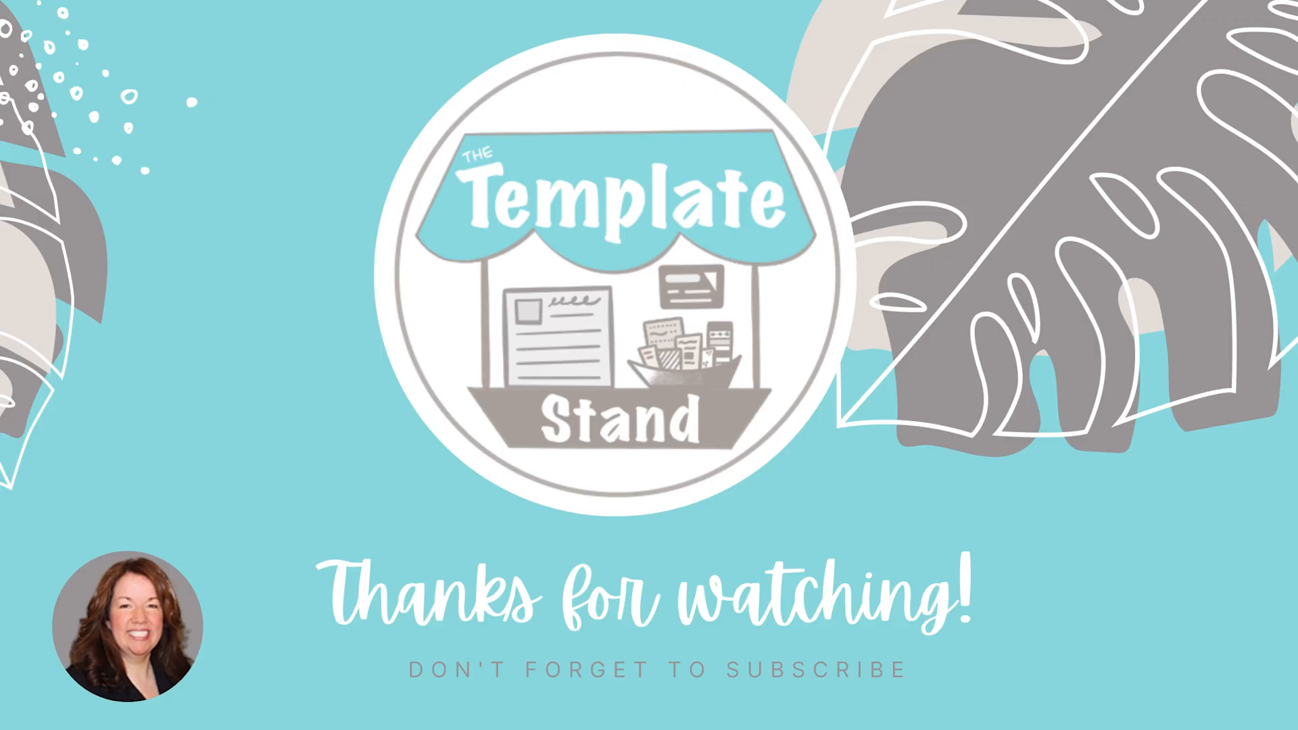